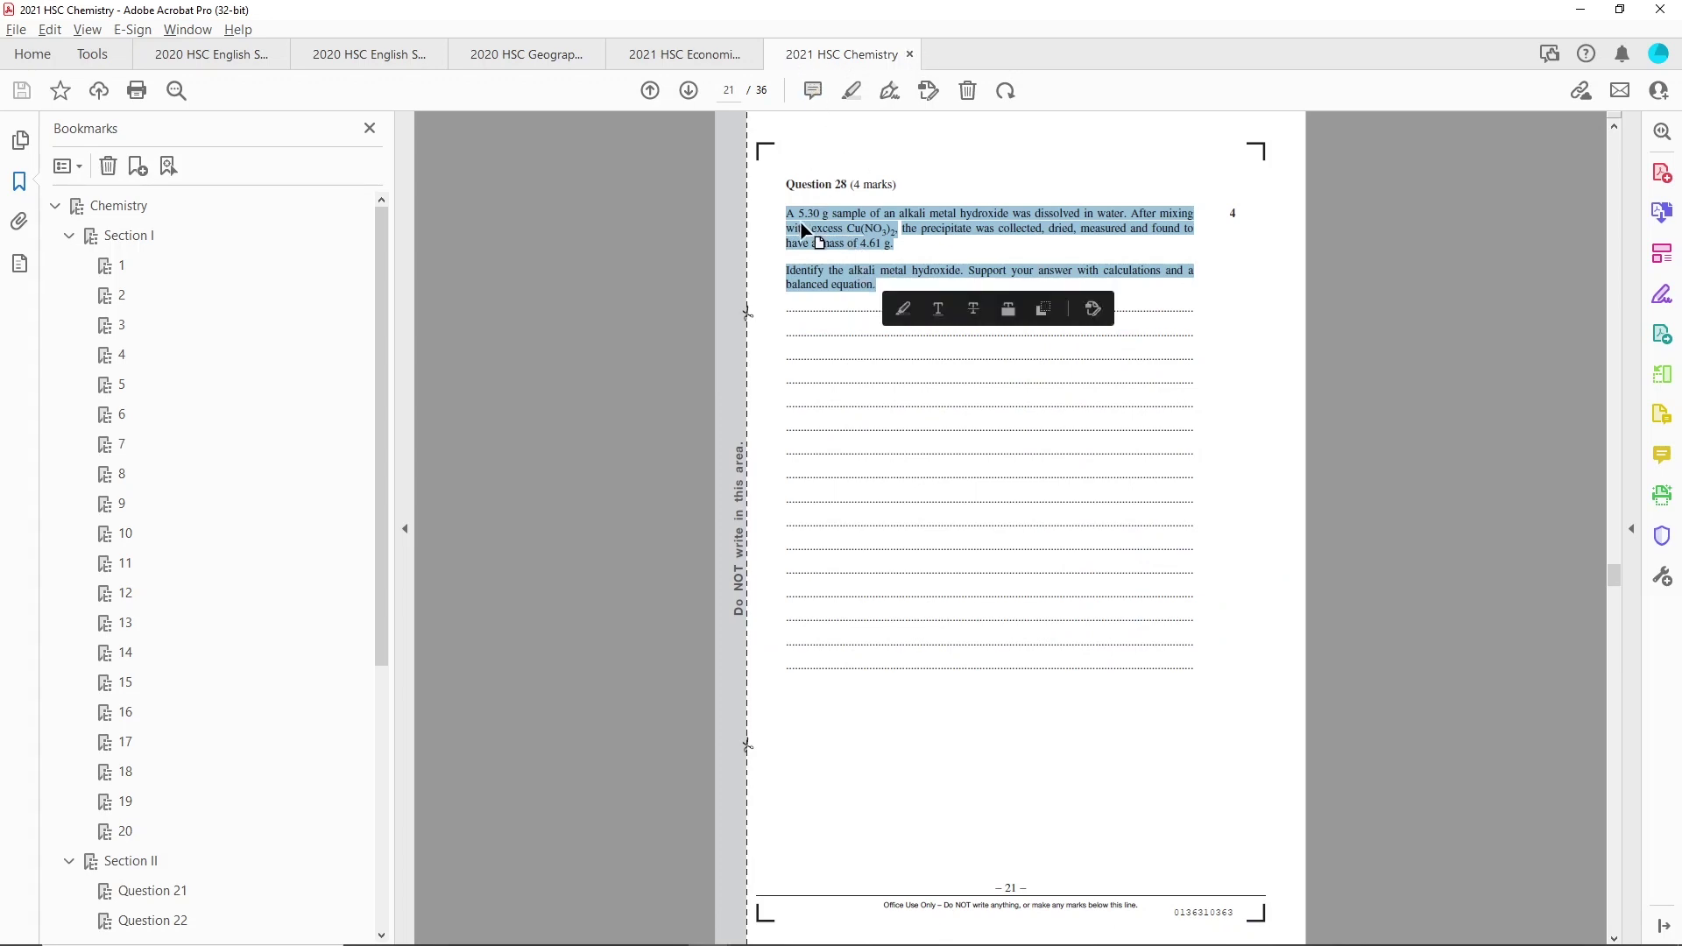
# Copy the selected Chemistry Question 28 text in Acrobat and switch to ChatGPT in Firefox.
pyautogui.rightClick(832, 226)
pyautogui.click(868, 238)
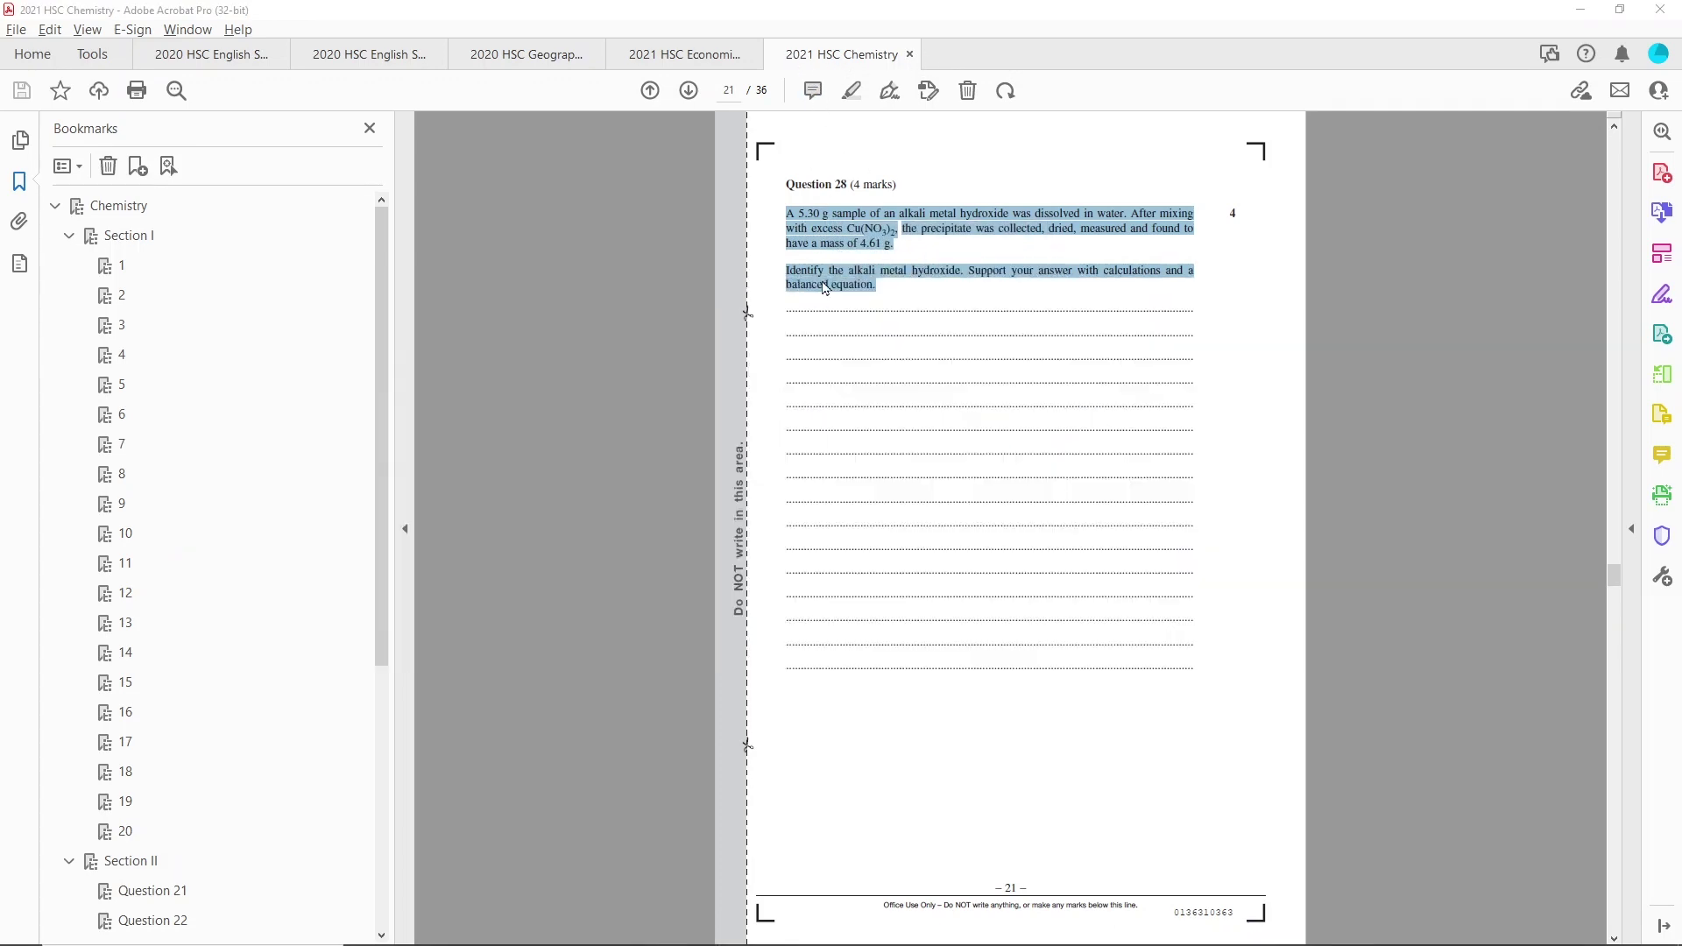
pyautogui.hotkey('alt', 'Tab')
pyautogui.press('Tab')
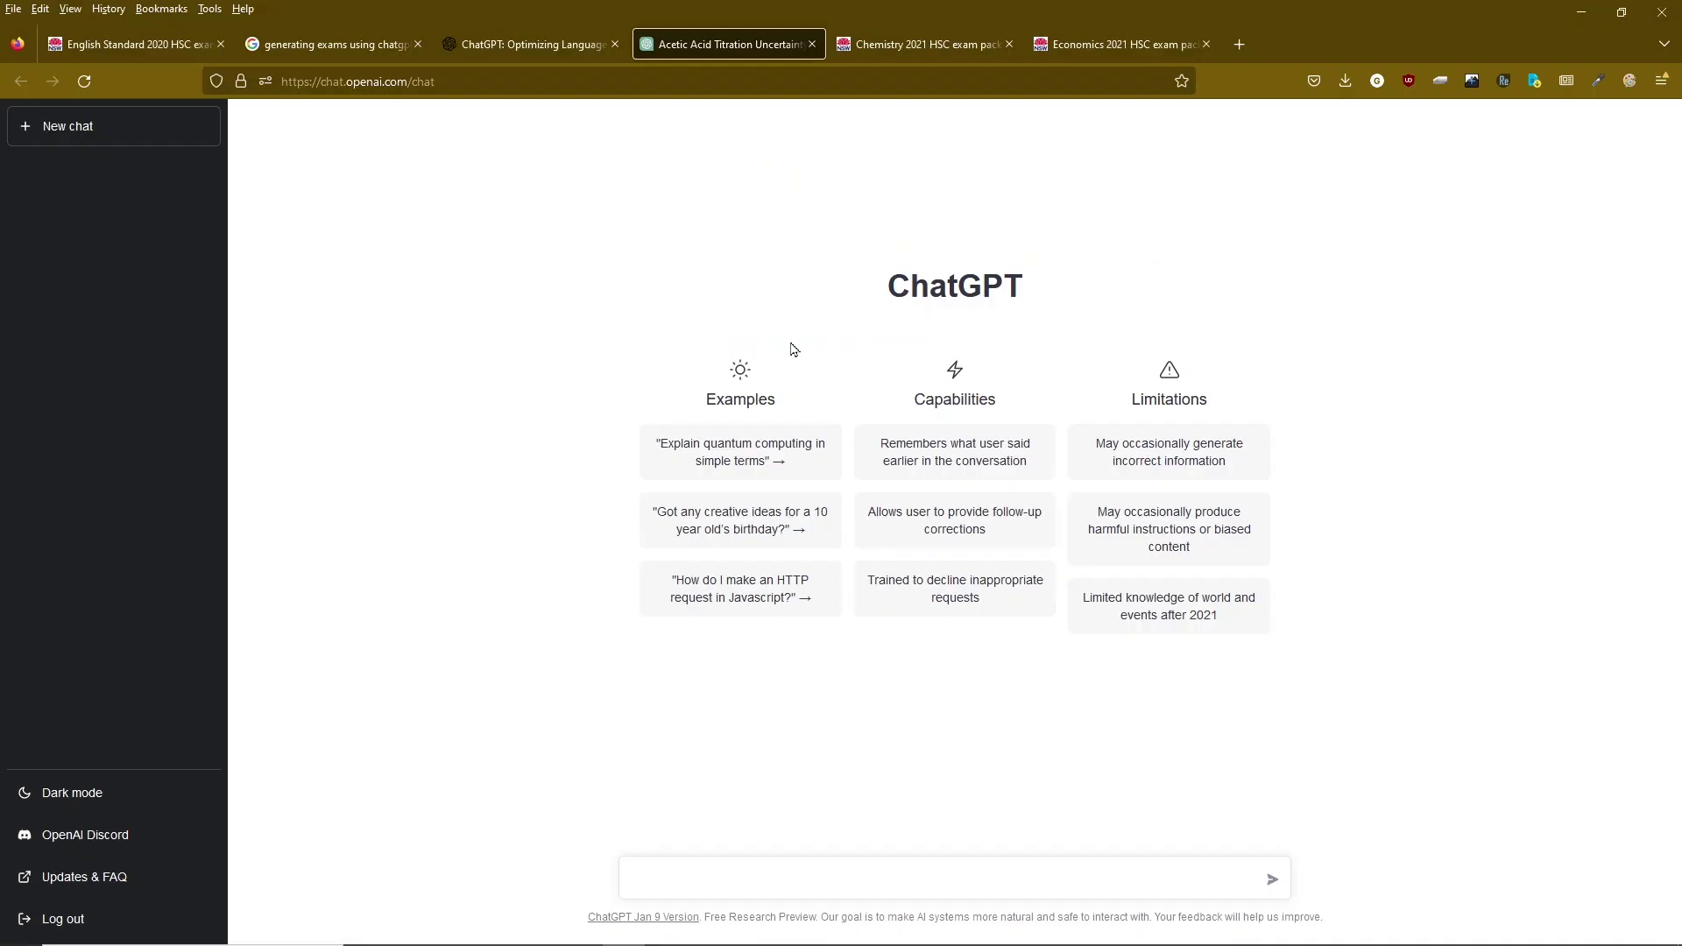
# Paste Chemistry Question 28, the alkali metal hydroxide problem, into ChatGPT and send it.
pyautogui.click(768, 881)
pyautogui.hotkey('ctrl', 'v')
pyautogui.press('Return')
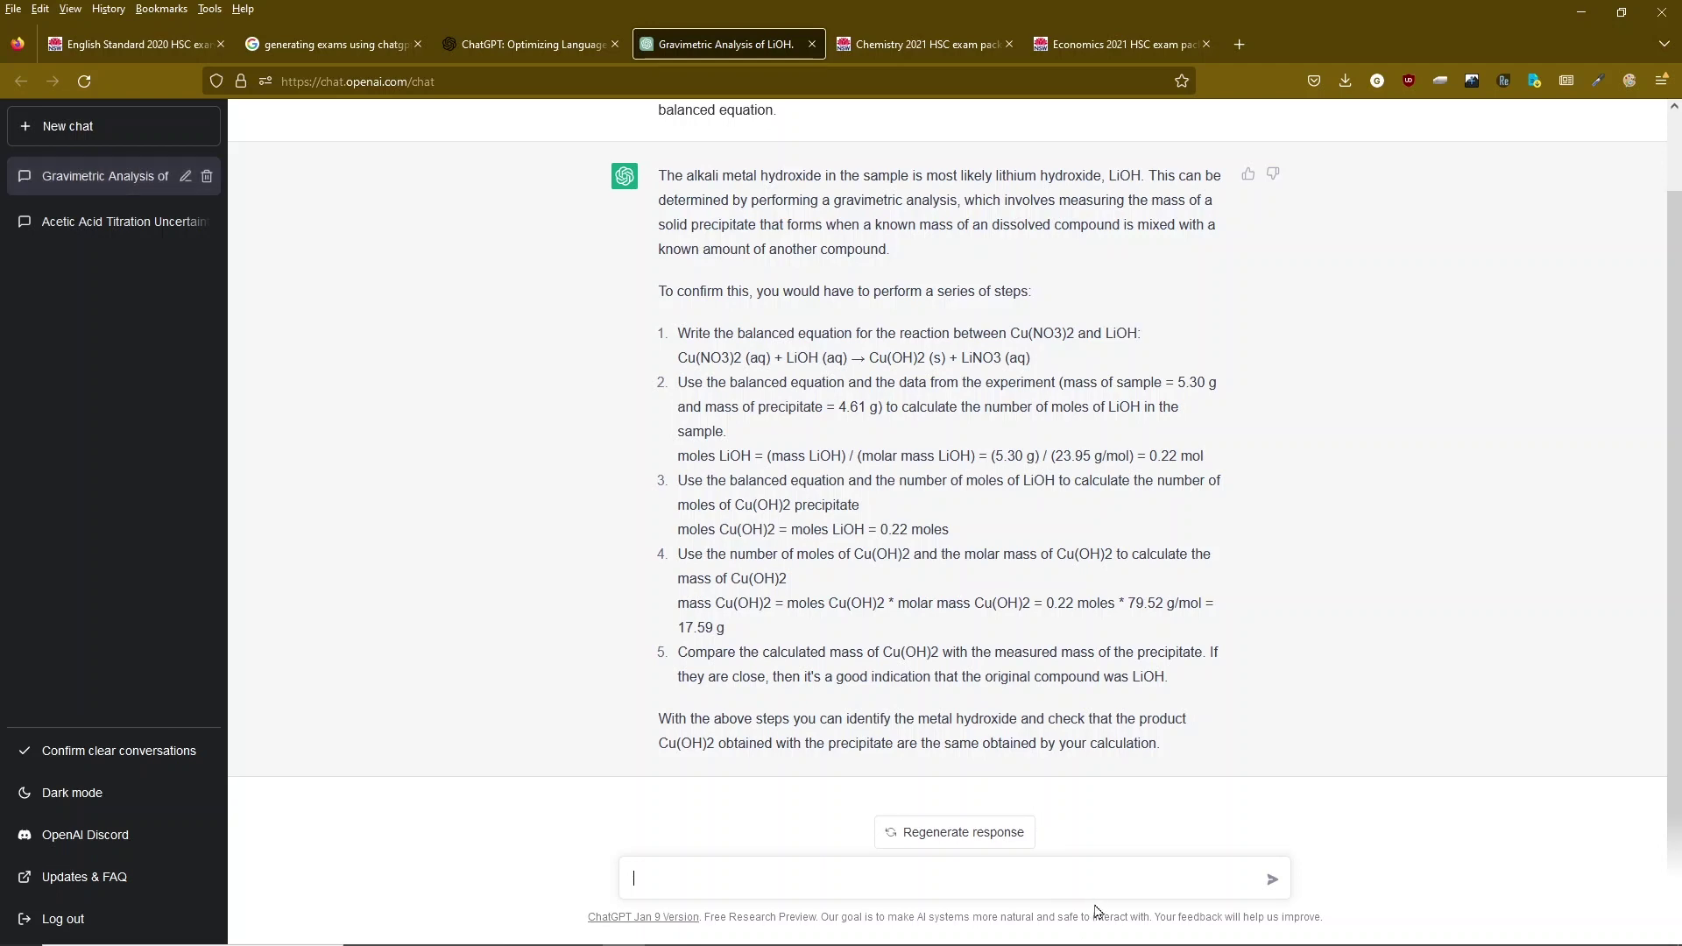
# Ask ChatGPT to 'summarise this answer', then return to the Chemistry PDF.
pyautogui.write('nswer')
pyautogui.press('Return')
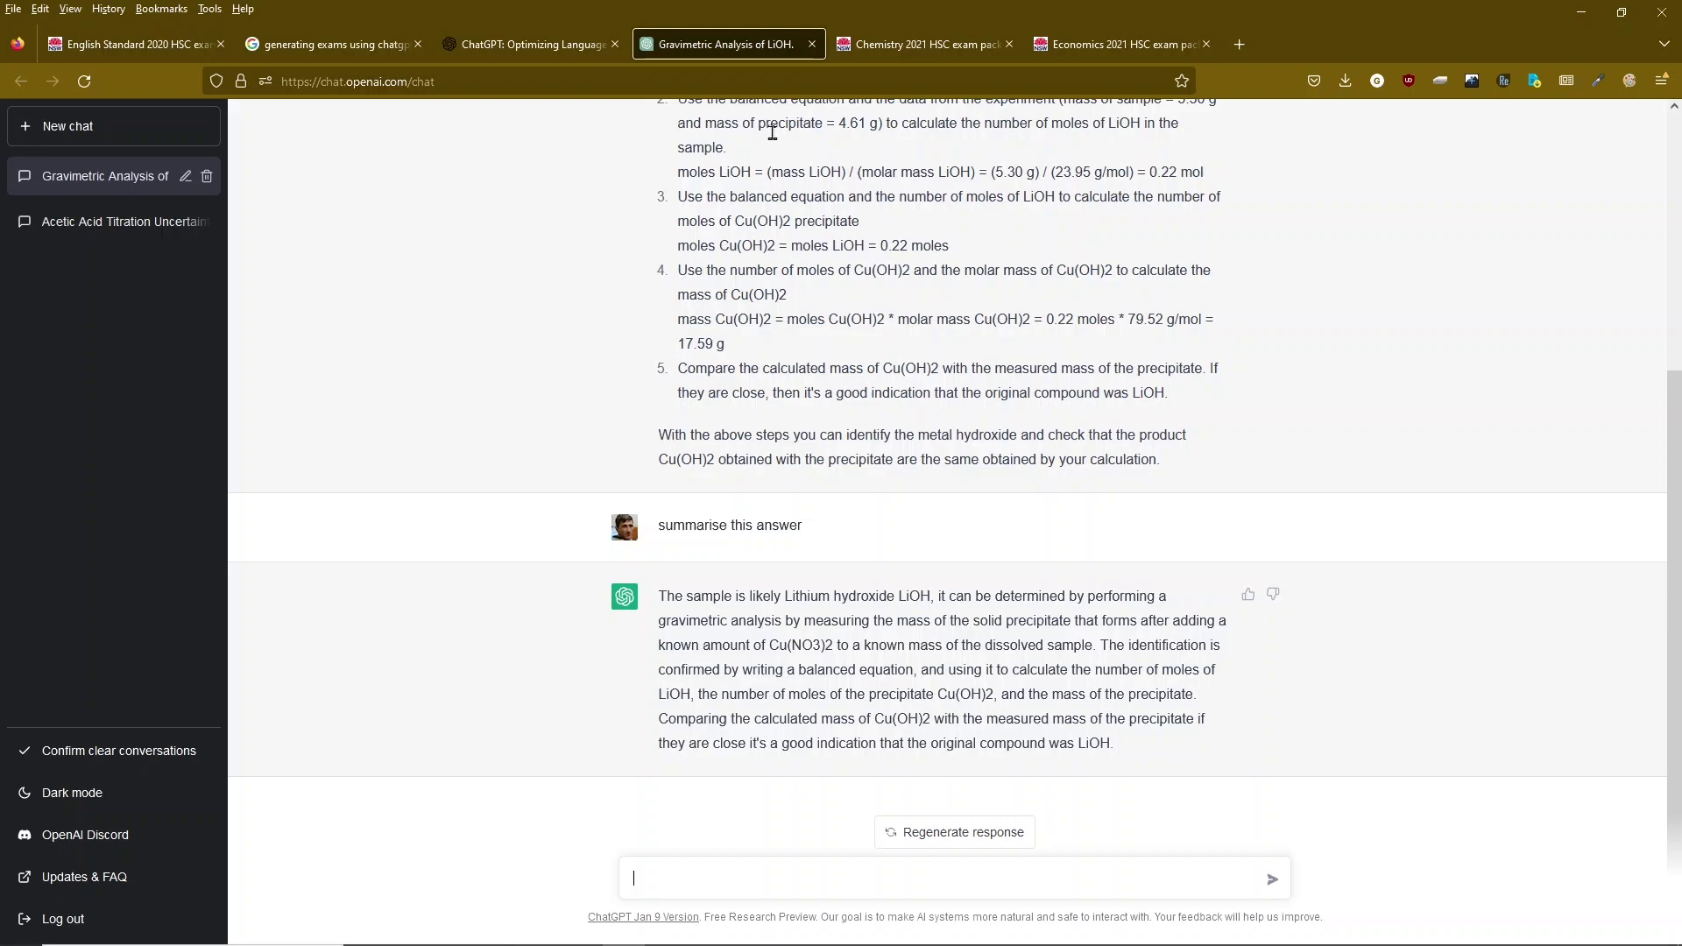
pyautogui.hotkey('alt', 'Tab')
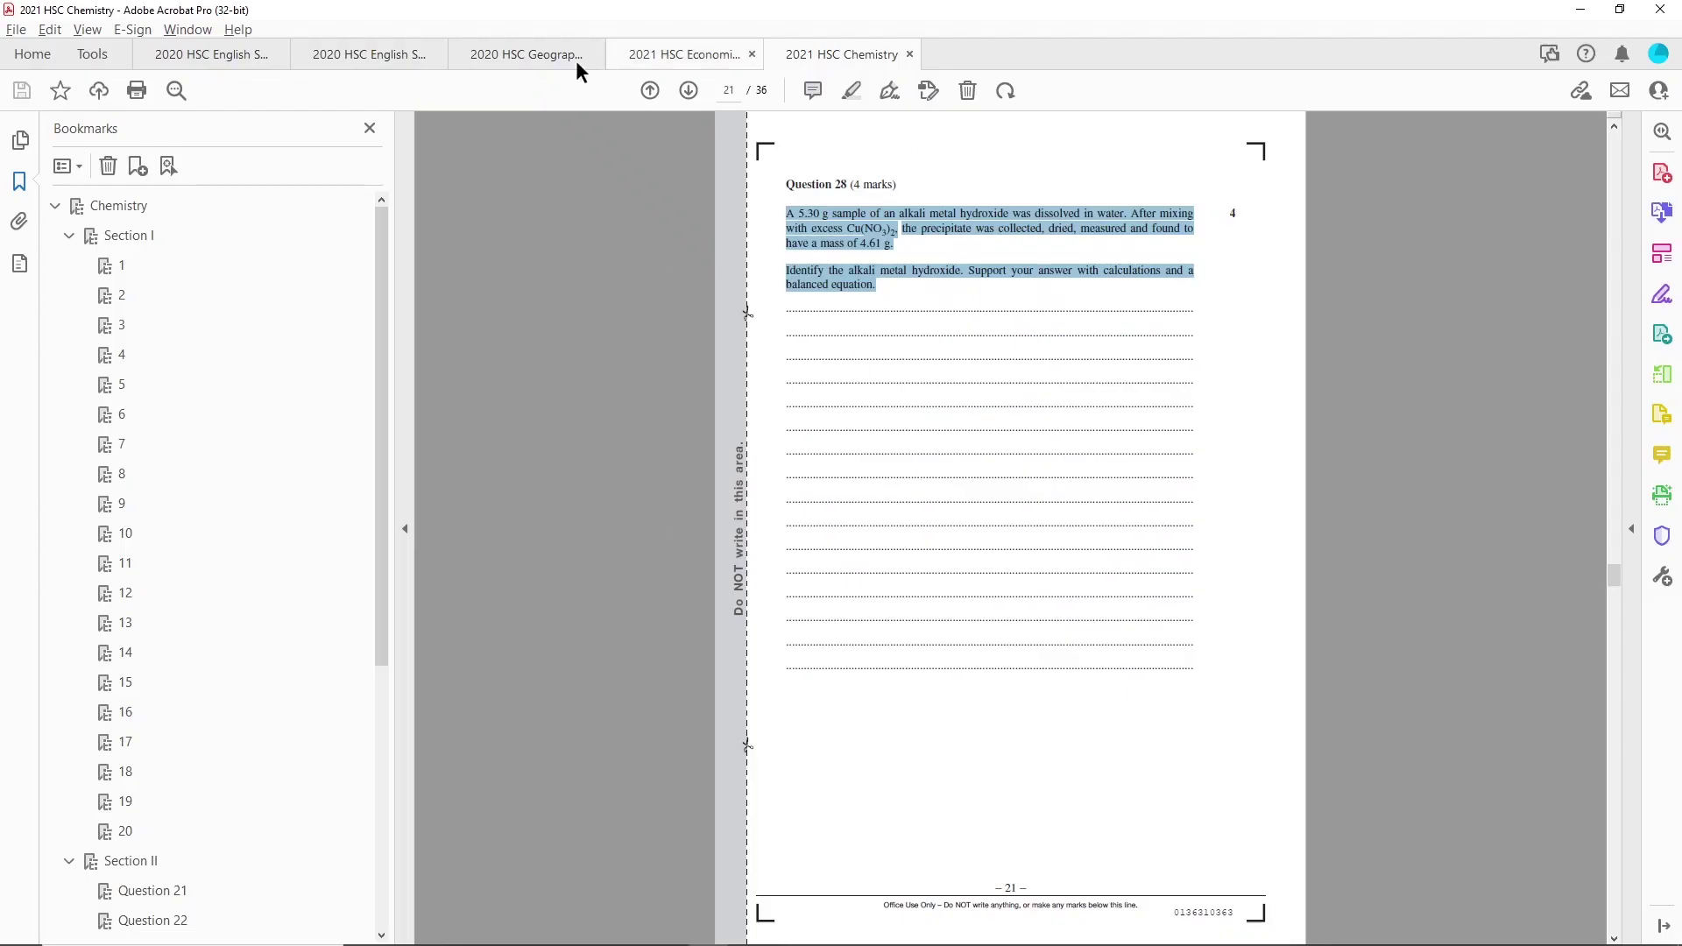
# In the 2020 HSC Geography paper, select Question 1 with options A–D and return to ChatGPT.
pyautogui.click(560, 54)
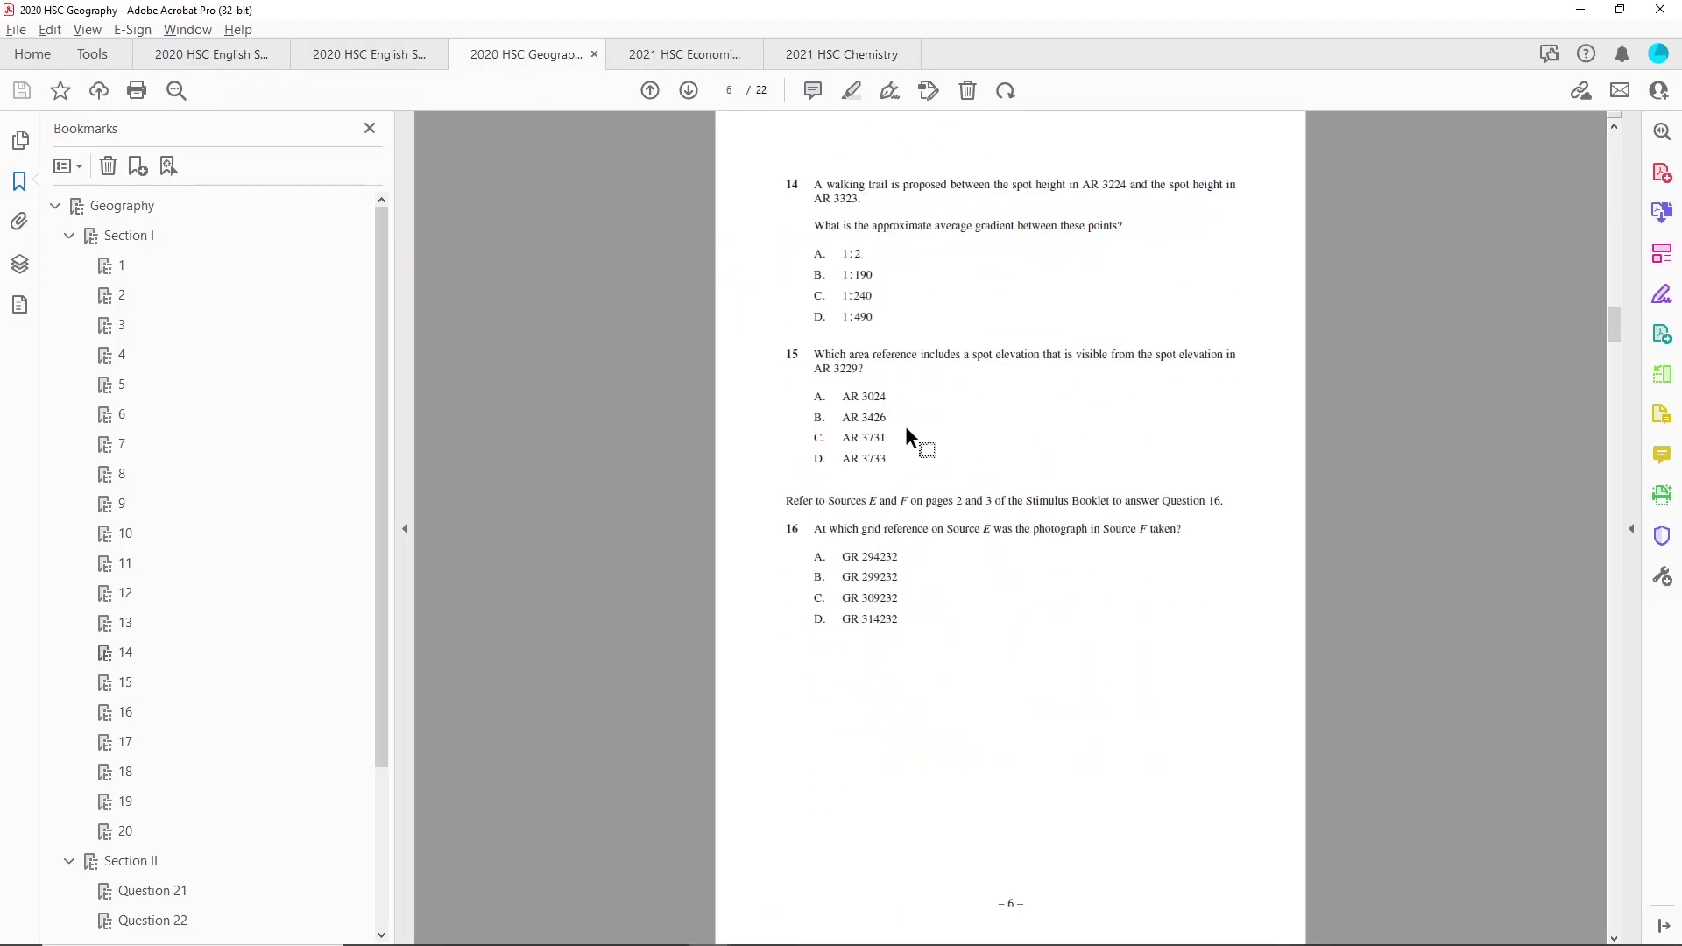
pyautogui.scroll(3, 825, 348)
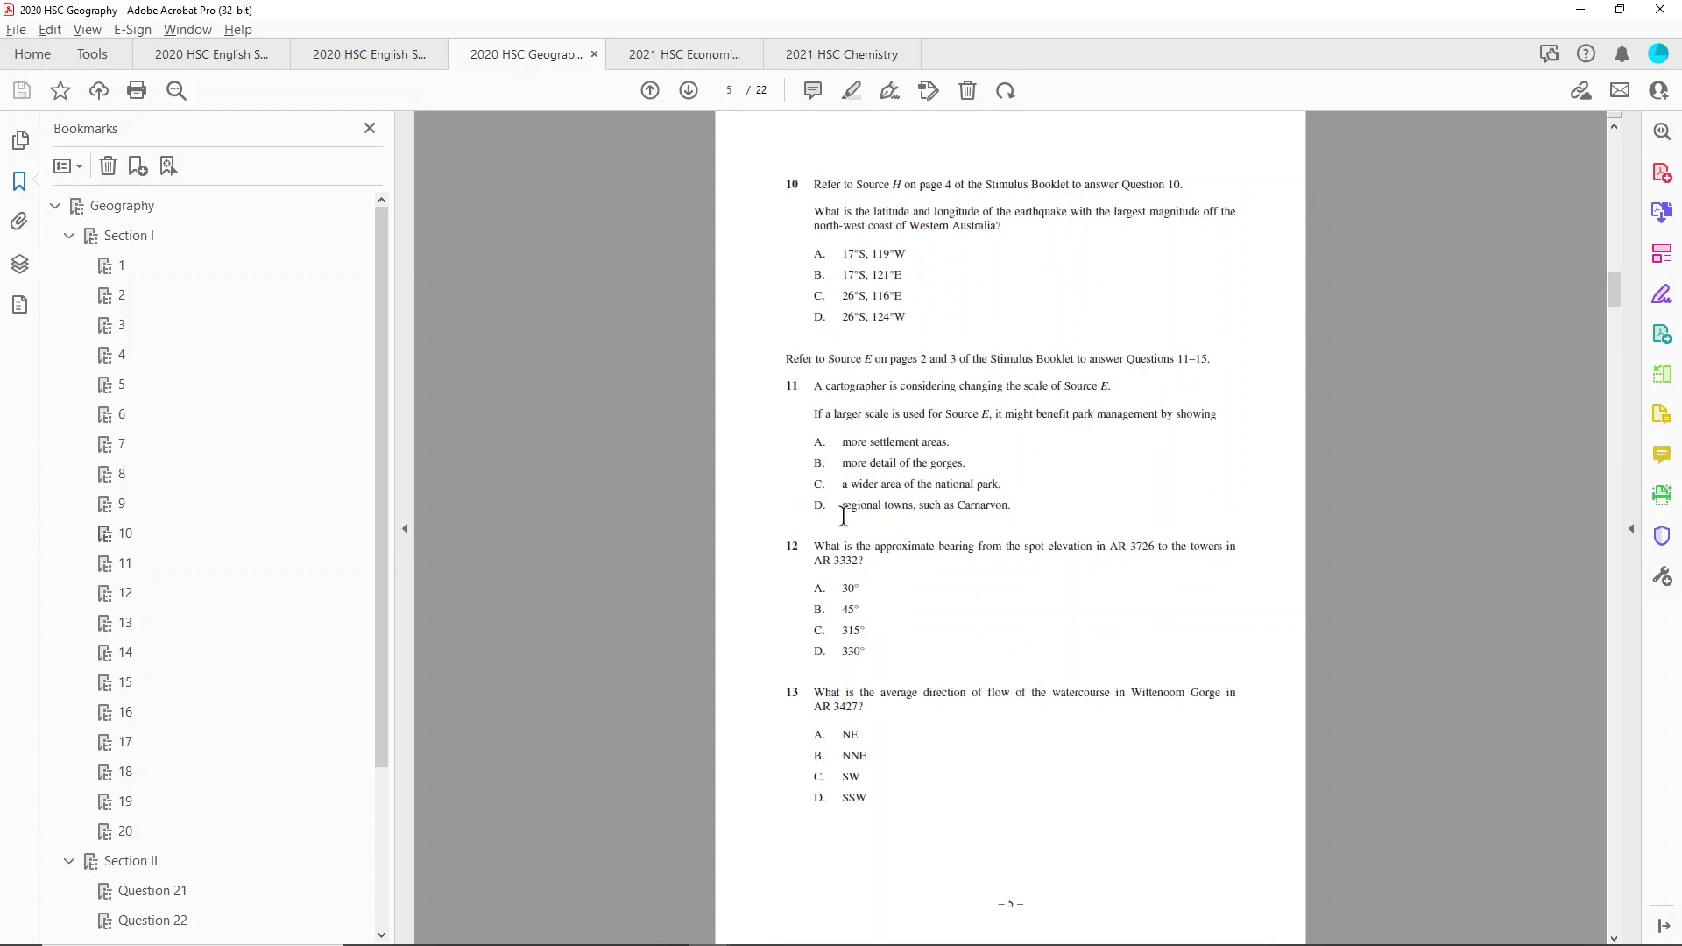
pyautogui.scroll(3, 827, 550)
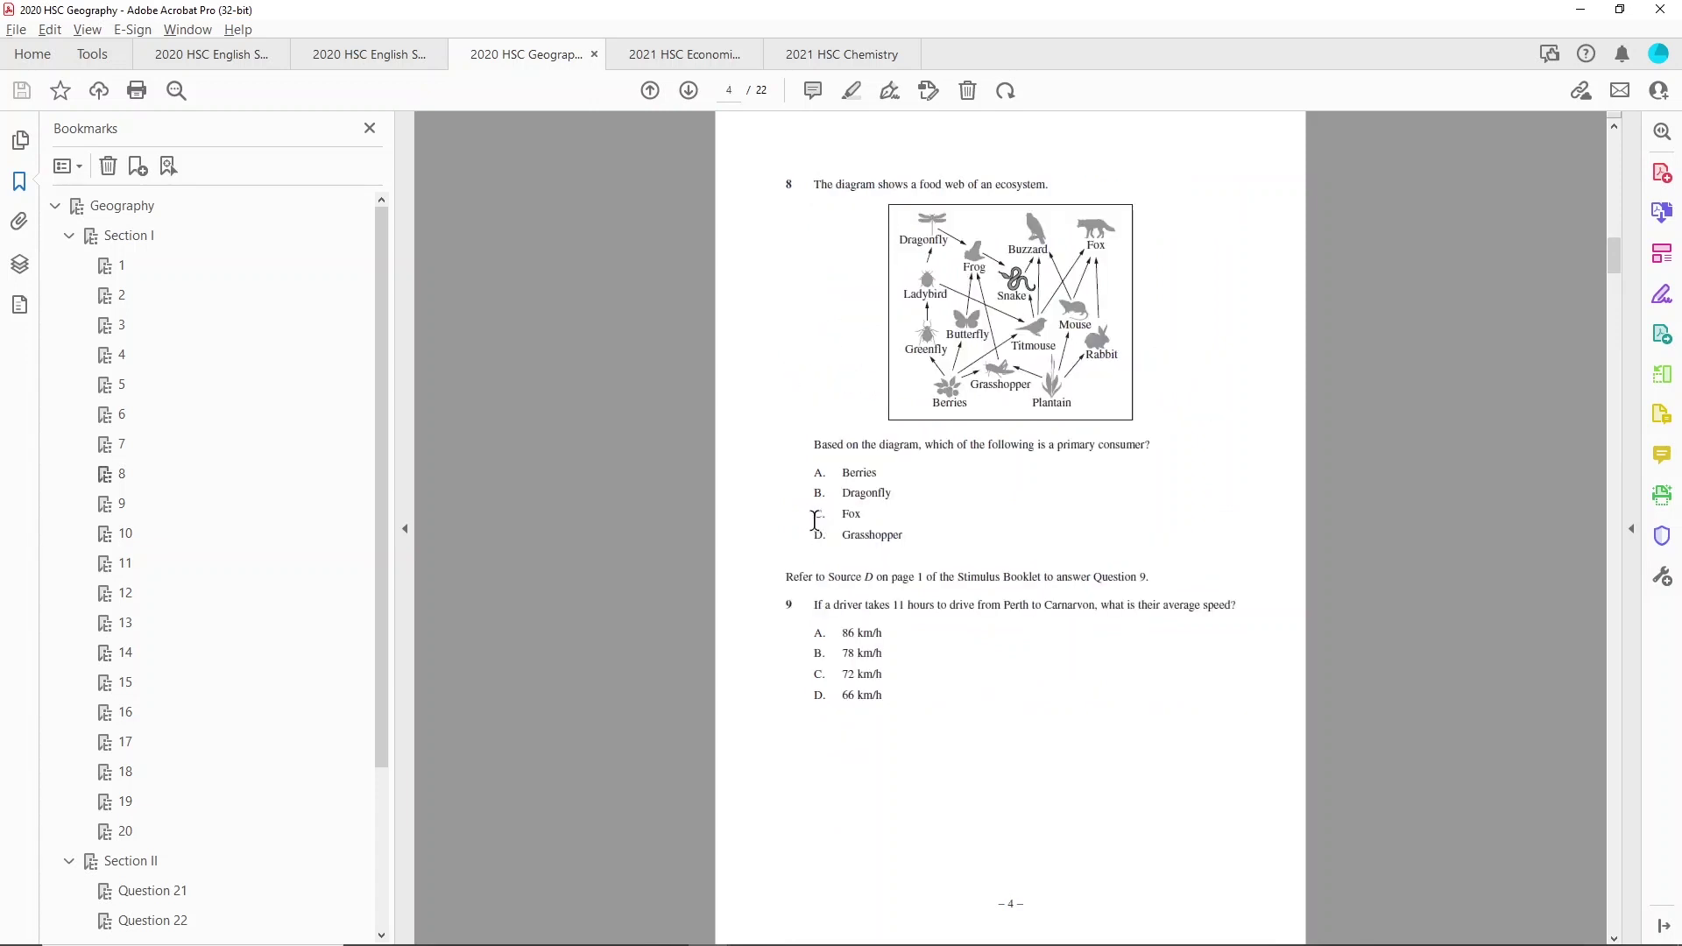
pyautogui.scroll(6, 814, 520)
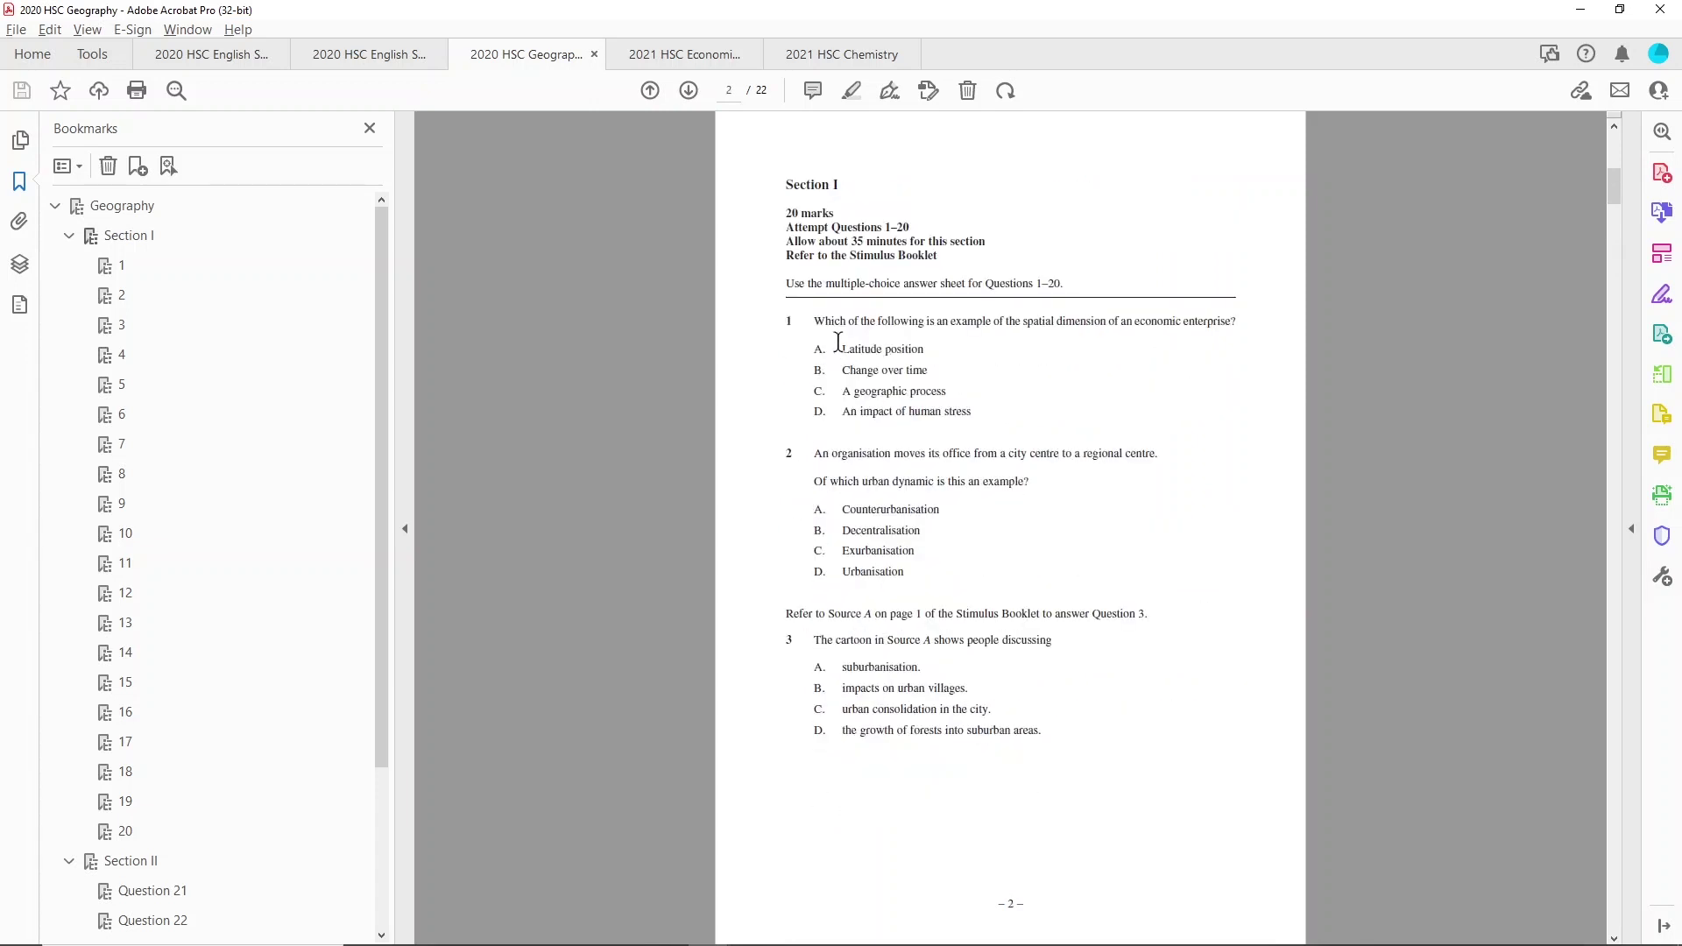
pyautogui.moveTo(810, 336); pyautogui.dragTo(970, 413)
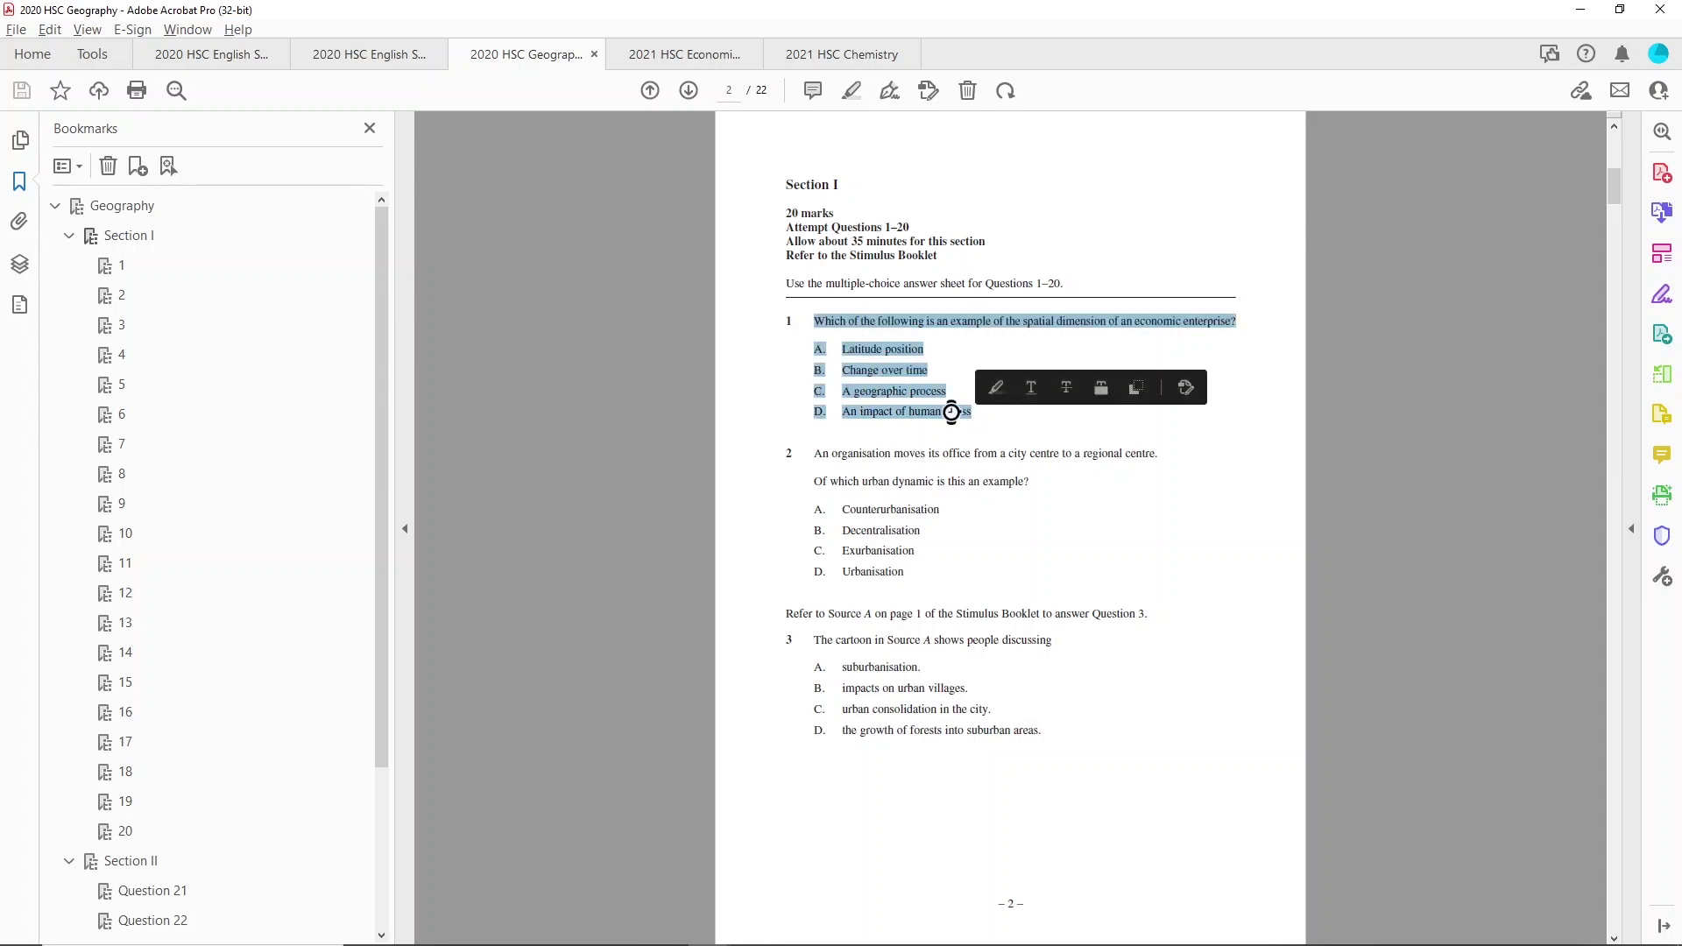
pyautogui.hotkey('alt', 'Tab')
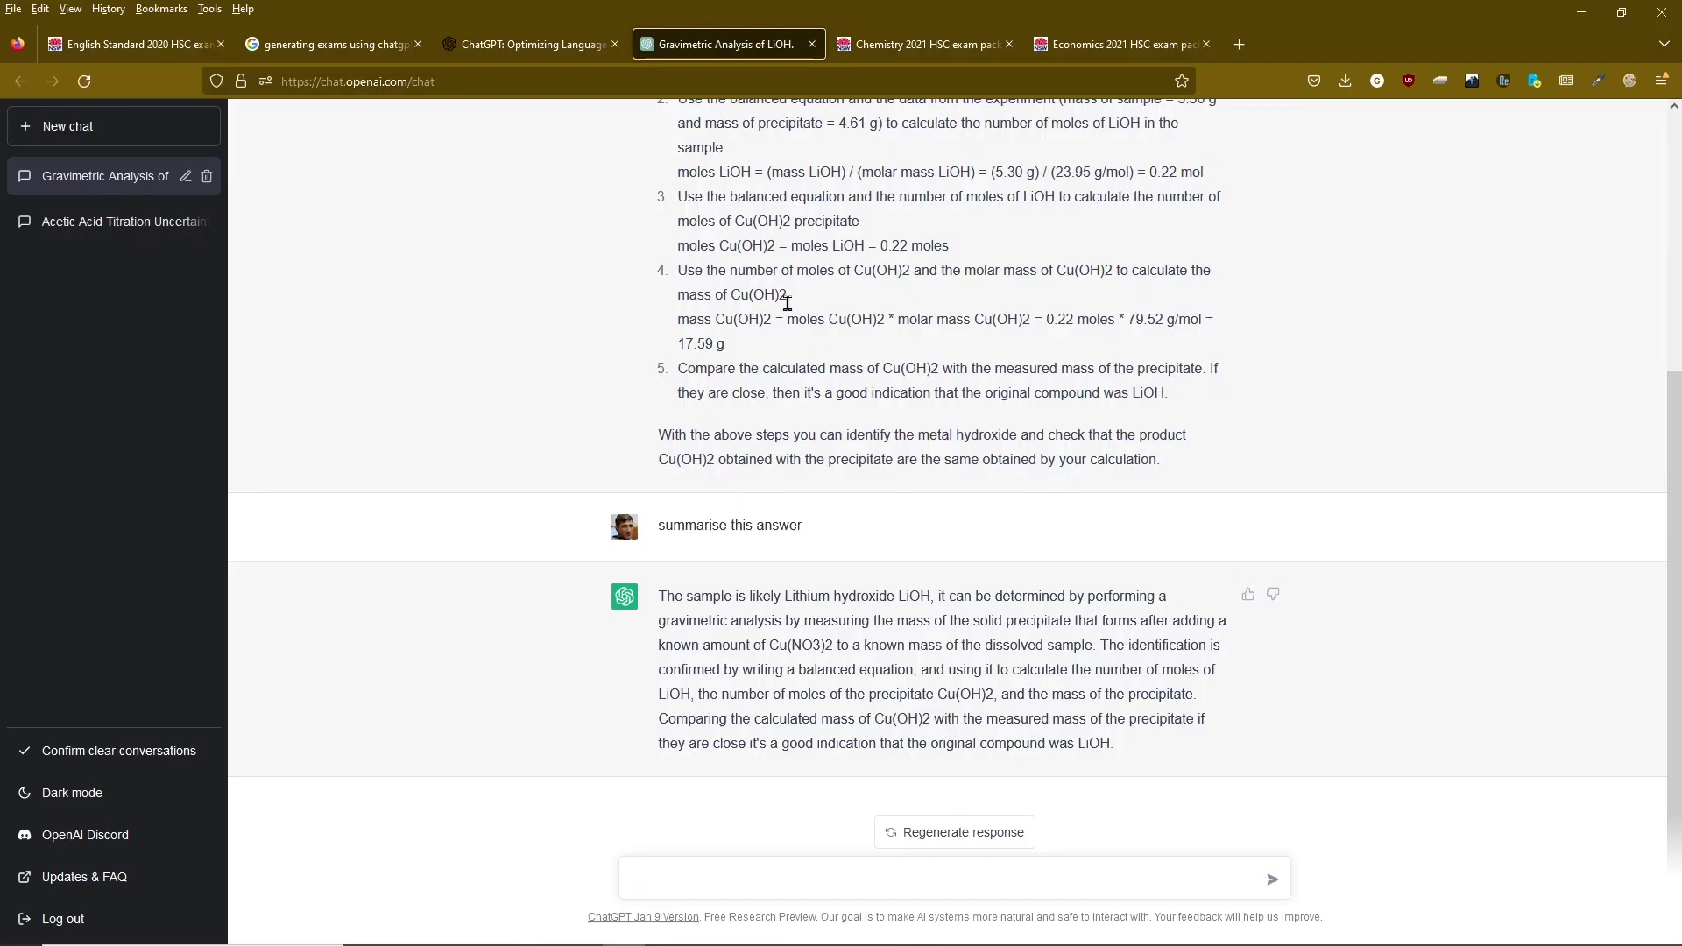
# Paste the Geography spatial-dimension question into the LiOH chat and send it.
pyautogui.click(534, 52)
pyautogui.click(743, 44)
pyautogui.write('Which of the following is an example of the spatial dimension of an economic enterprise?A. Latitude positionB. Change over timeC. A geographic processD. An impact of human stress')
pyautogui.press('Return')
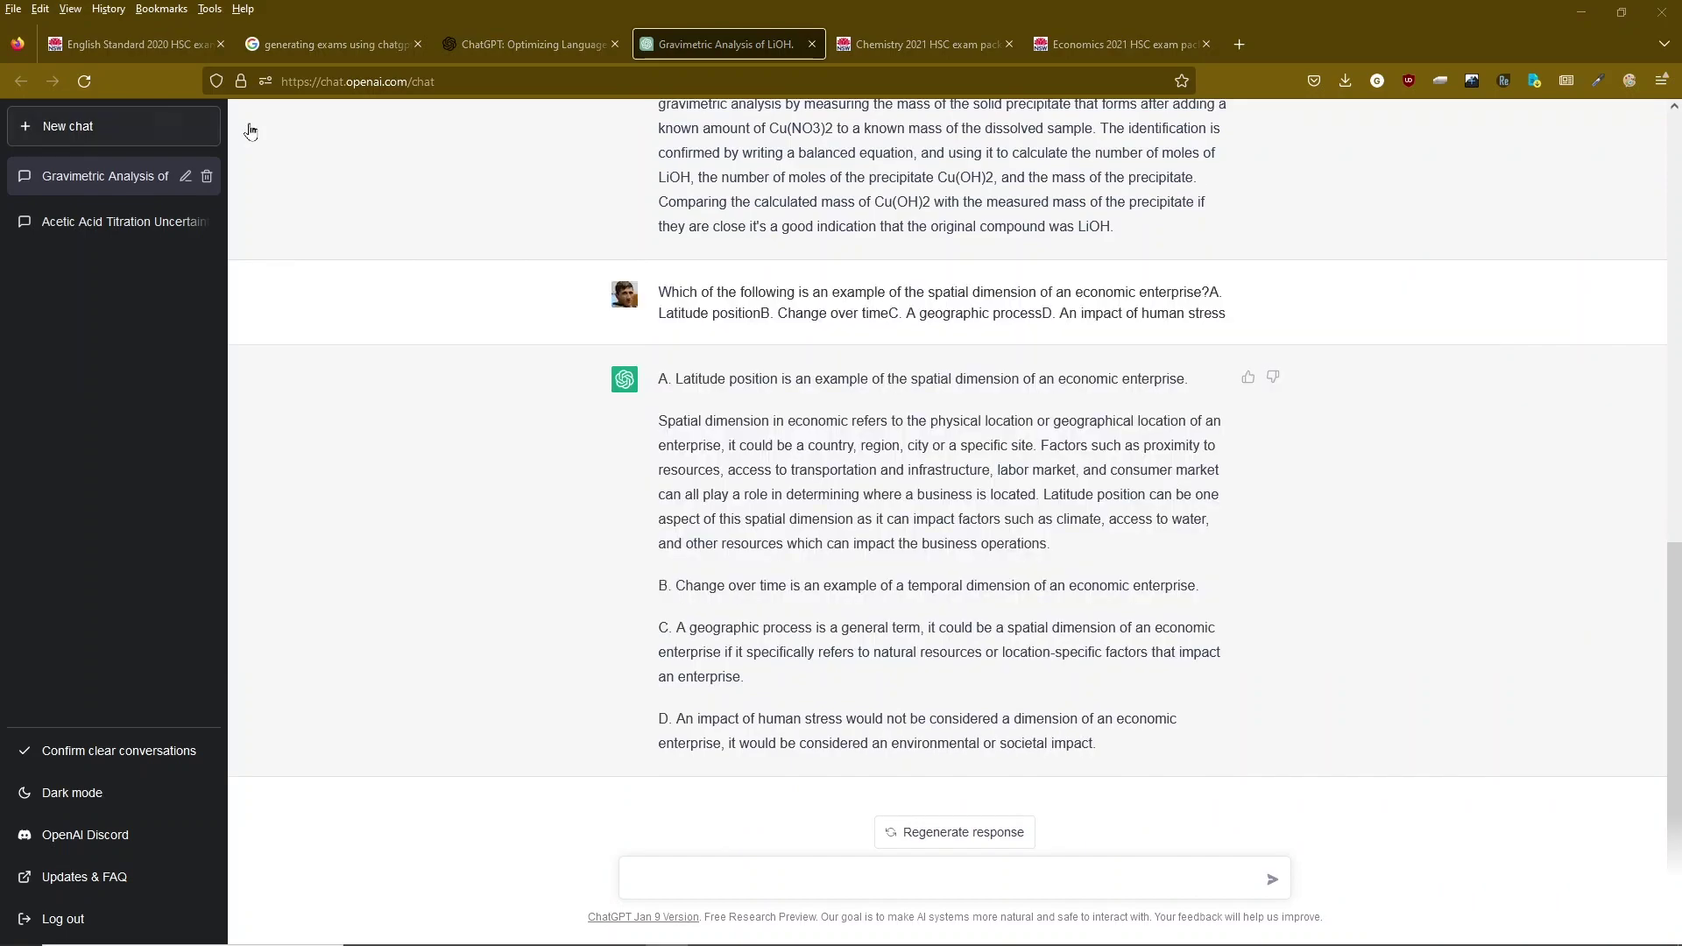
# Select the Question 23(c) NAIRU text in the 2021 HSC Economics paper.
pyautogui.hotkey('alt', 'Tab')
pyautogui.click(664, 51)
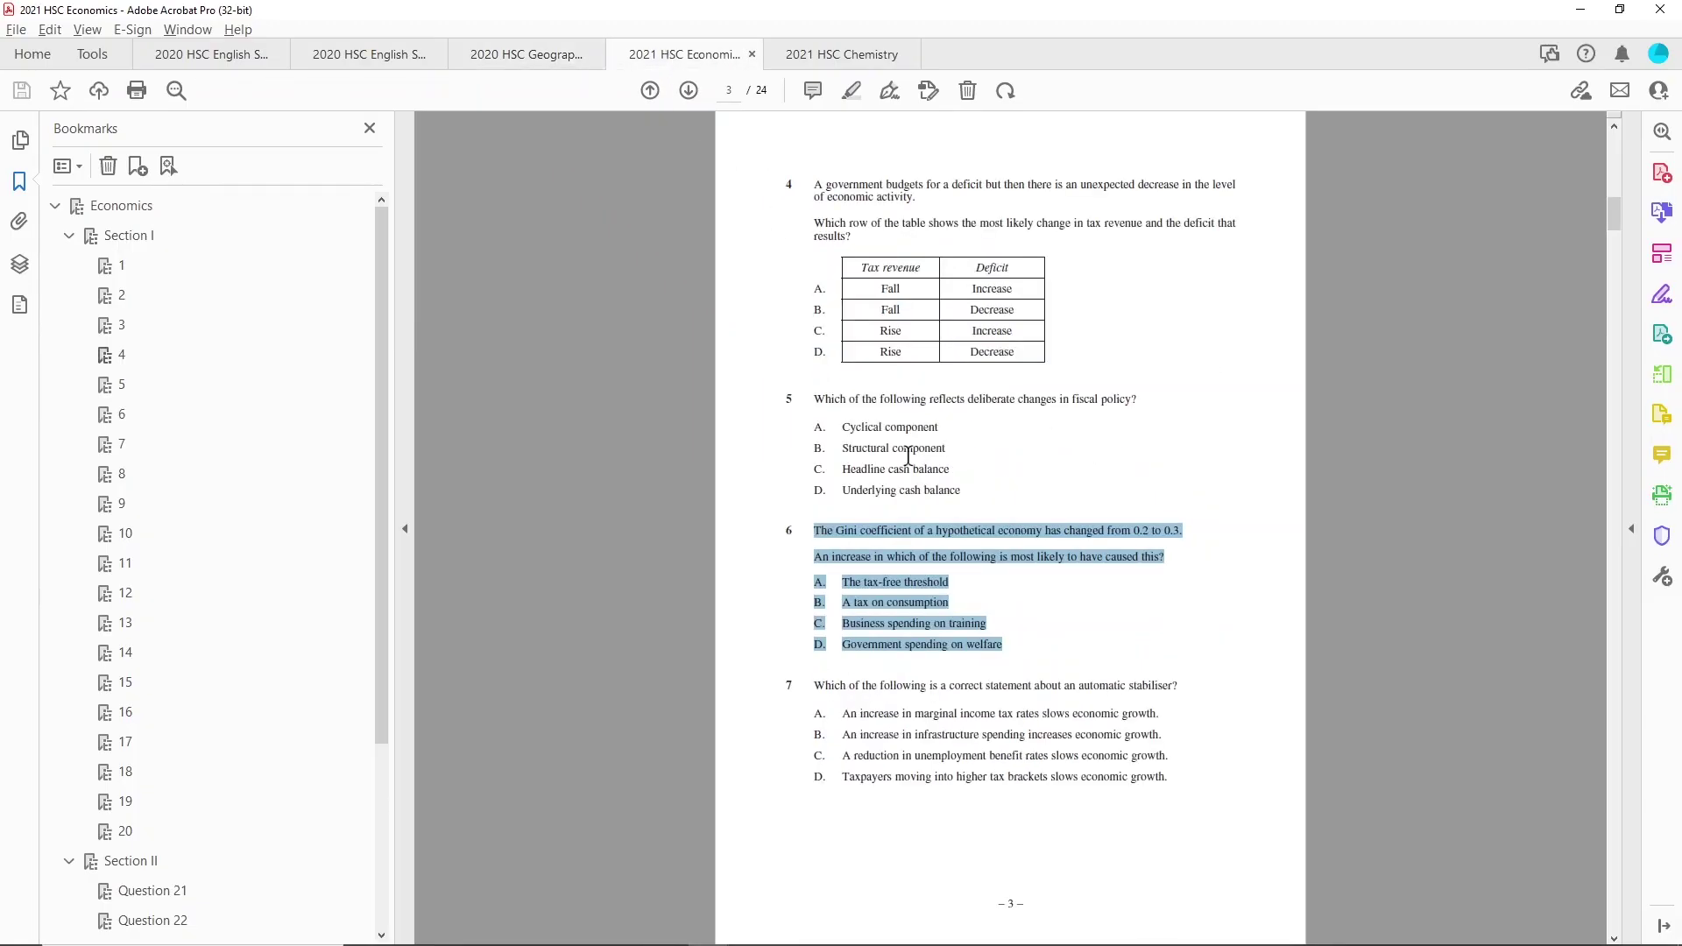
pyautogui.scroll(-15, 1051, 683)
pyautogui.scroll(3, 1038, 673)
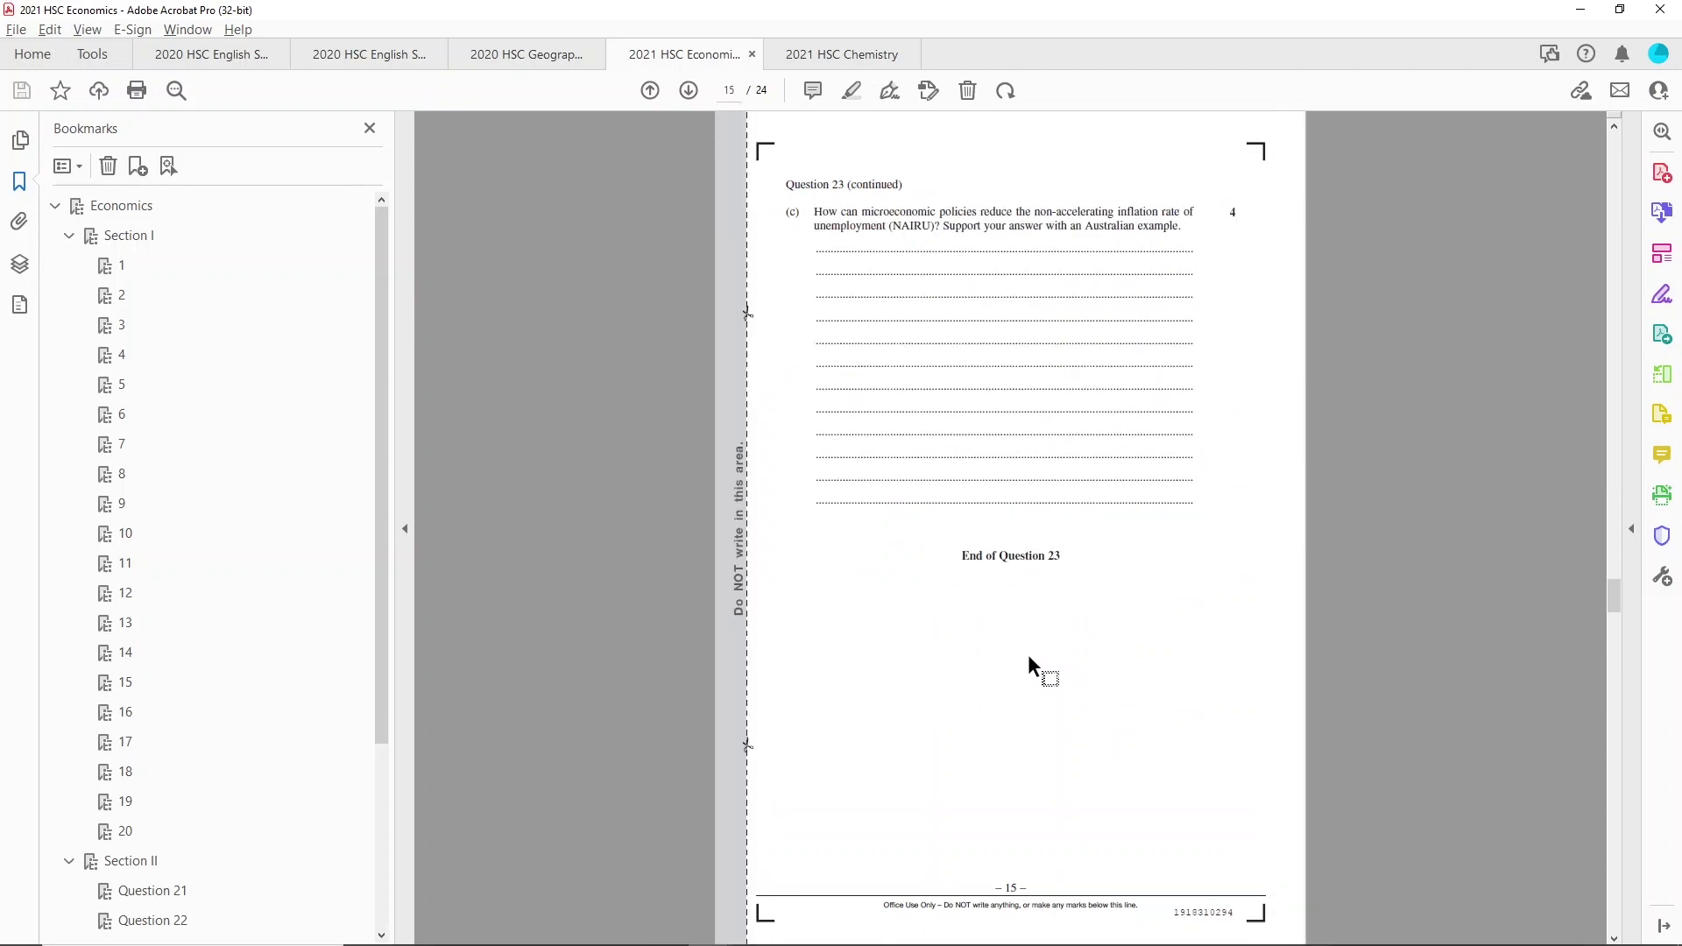
pyautogui.moveTo(822, 213); pyautogui.dragTo(1183, 226)
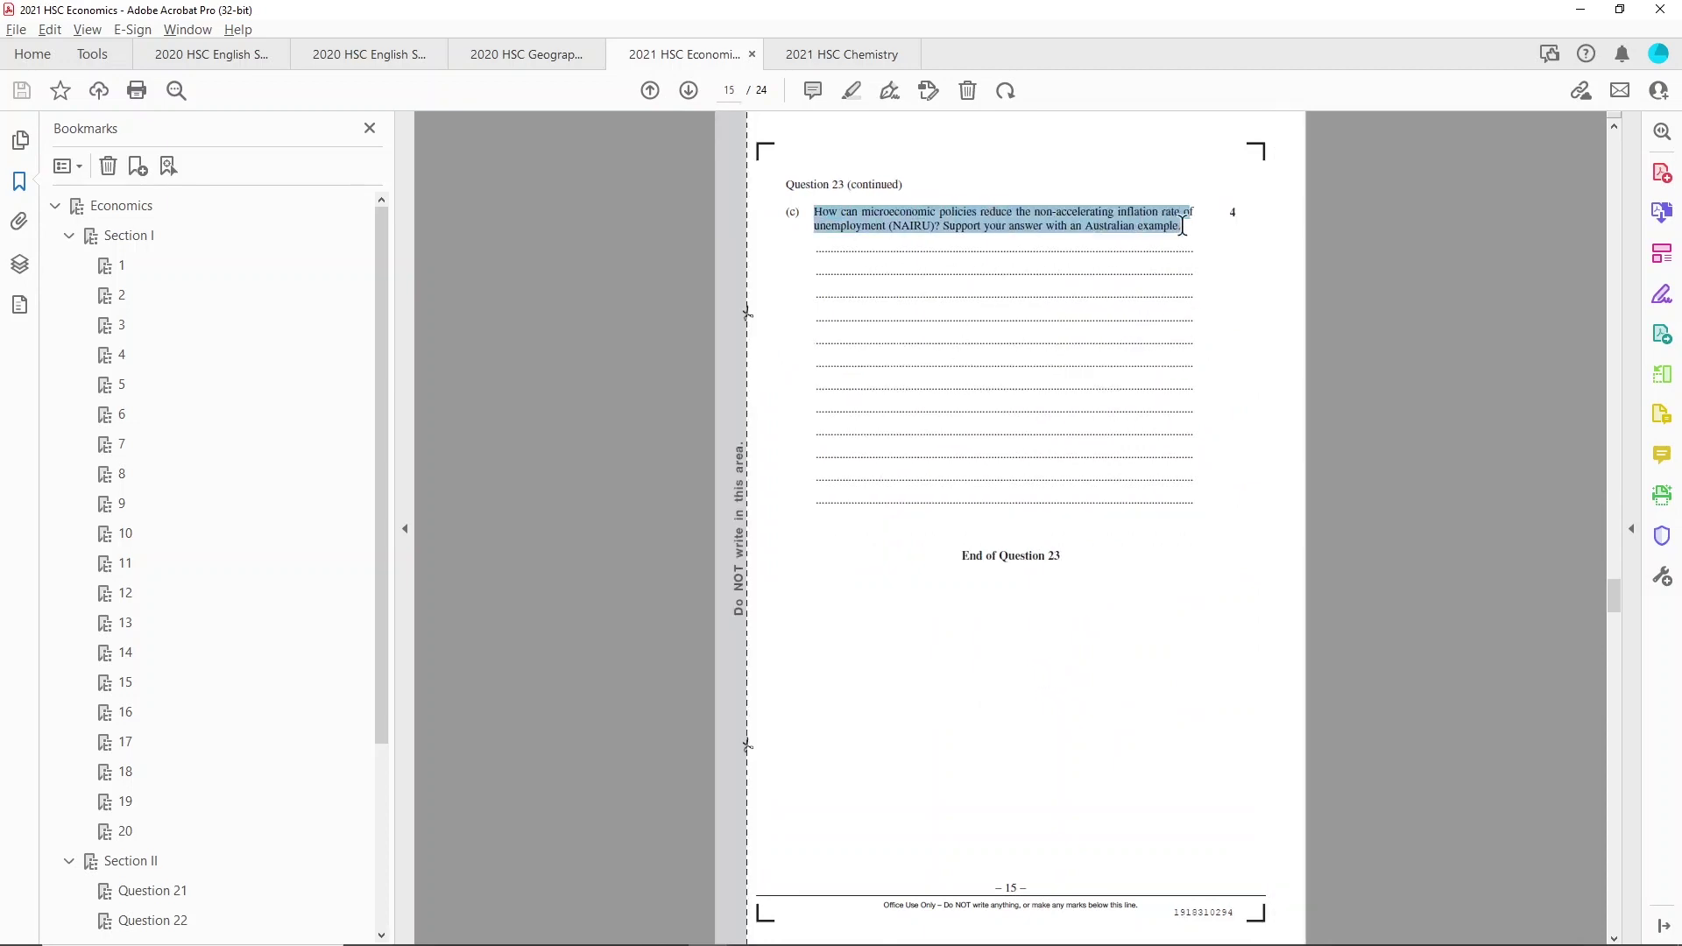
# Paste the Economics Question 23(c) NAIRU question into ChatGPT and send it.
pyautogui.hotkey('alt', 'Tab')
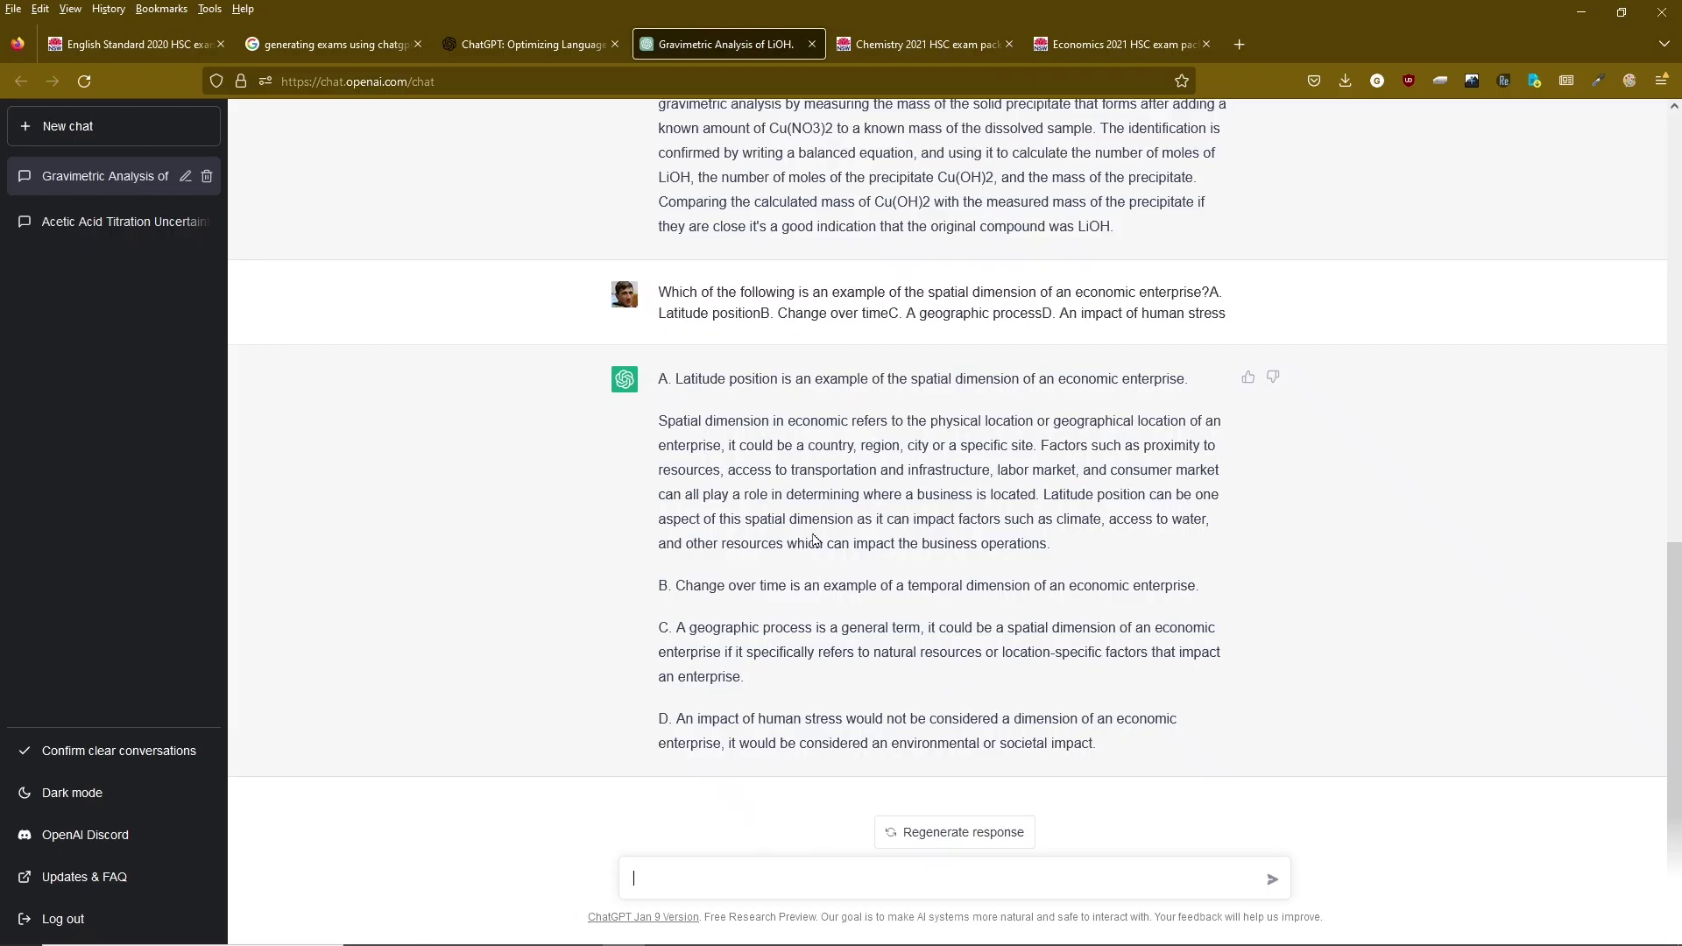
pyautogui.click(824, 858)
pyautogui.write('How can microeconomic policies reduce the non-accelerating inflation rate ounemployment (NAIRU)? Support your answer with an Australian example.')
pyautogui.press('Return')
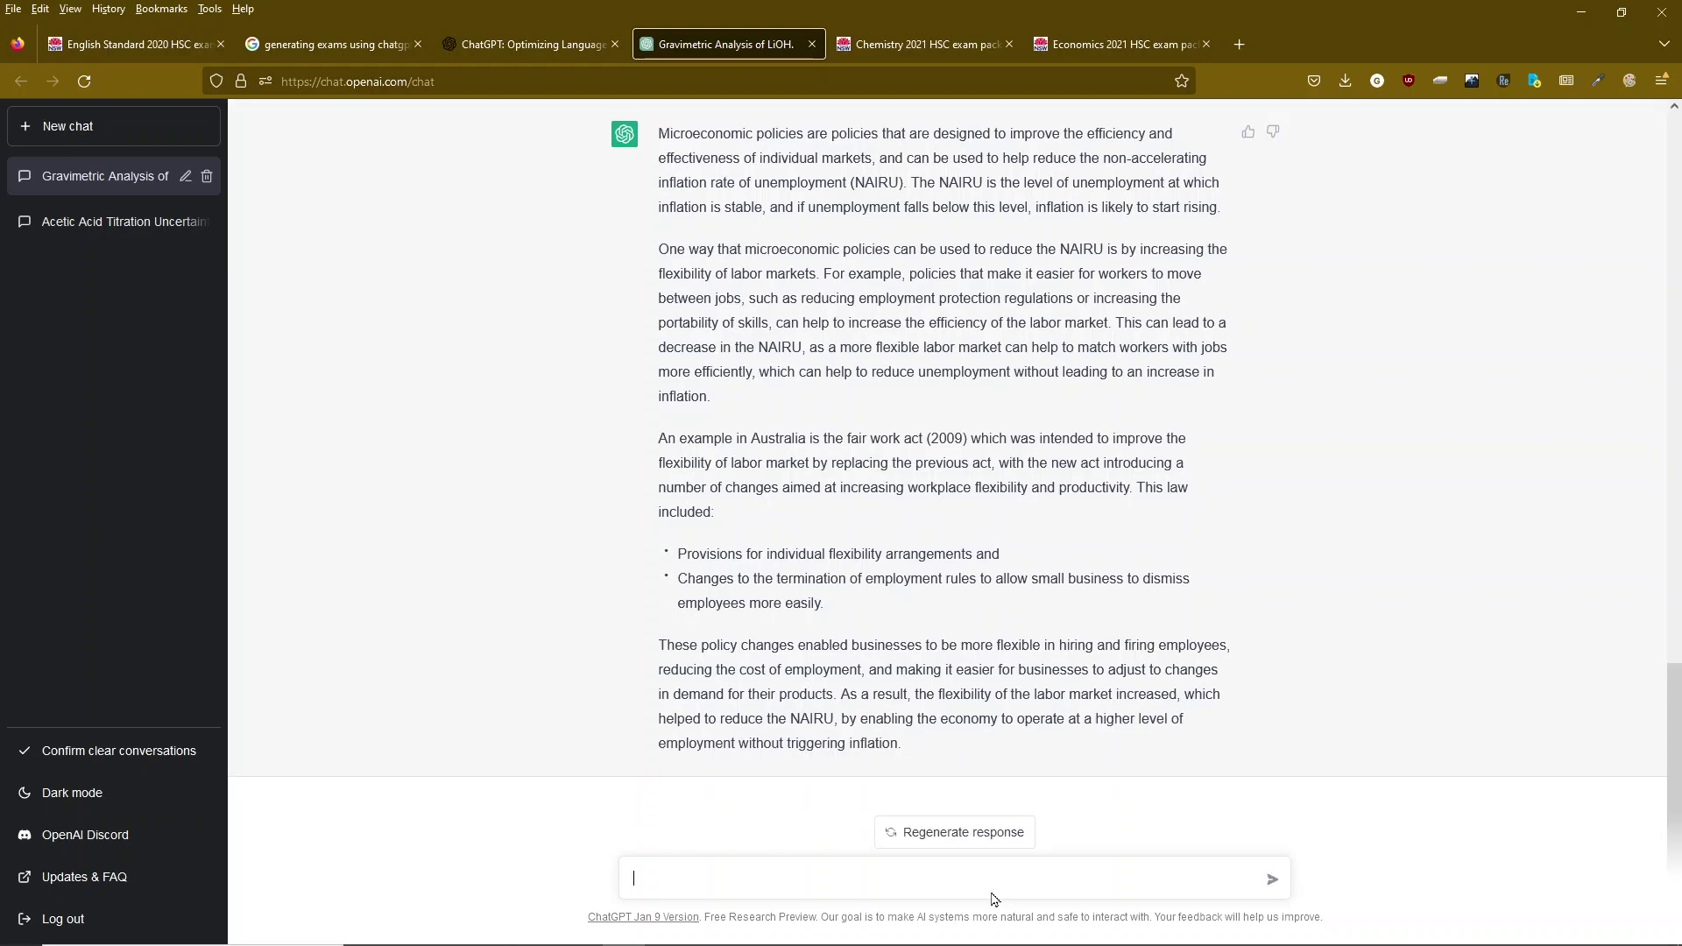
# Select the Text 2 Movie People passage in the 2020 HSC English Standard Paper 1.
pyautogui.hotkey('alt', 'Tab')
pyautogui.click(338, 58)
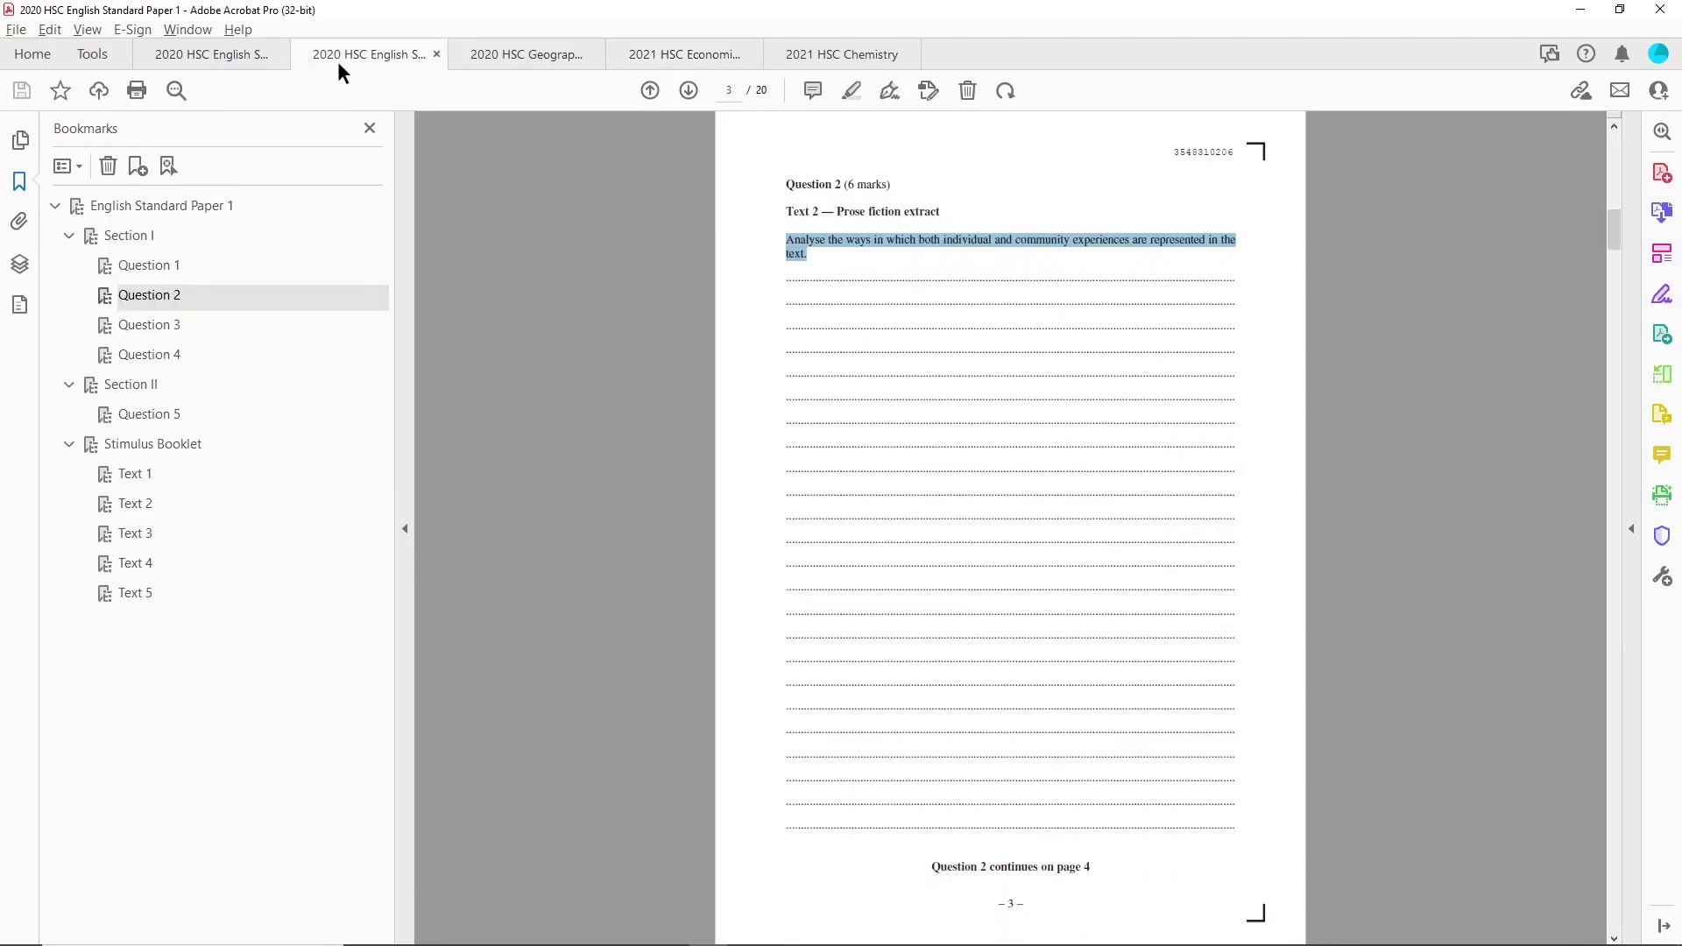
pyautogui.moveTo(138, 506); pyautogui.dragTo(690, 455)
pyautogui.moveTo(965, 217); pyautogui.dragTo(1235, 776)
pyautogui.hotkey('alt', 'Tab')
pyautogui.hotkey('alt', 'Tab')
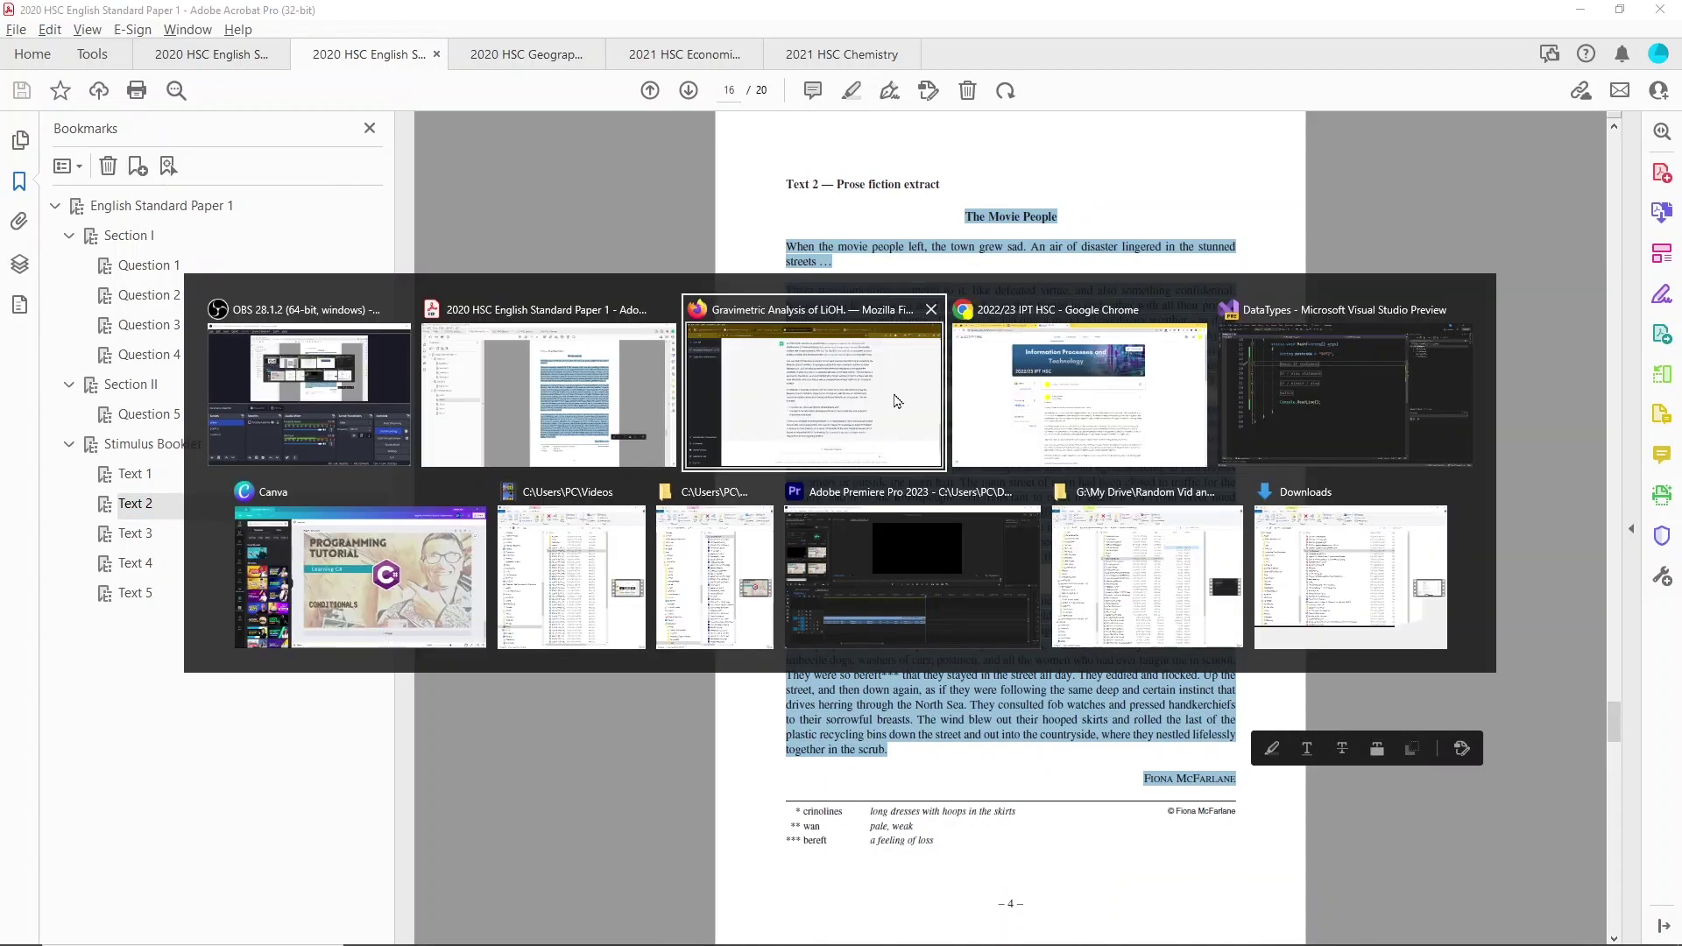
# Paste The Movie People passage into ChatGPT and send it.
pyautogui.click(818, 876)
pyautogui.hotkey('ctrl', 'v')
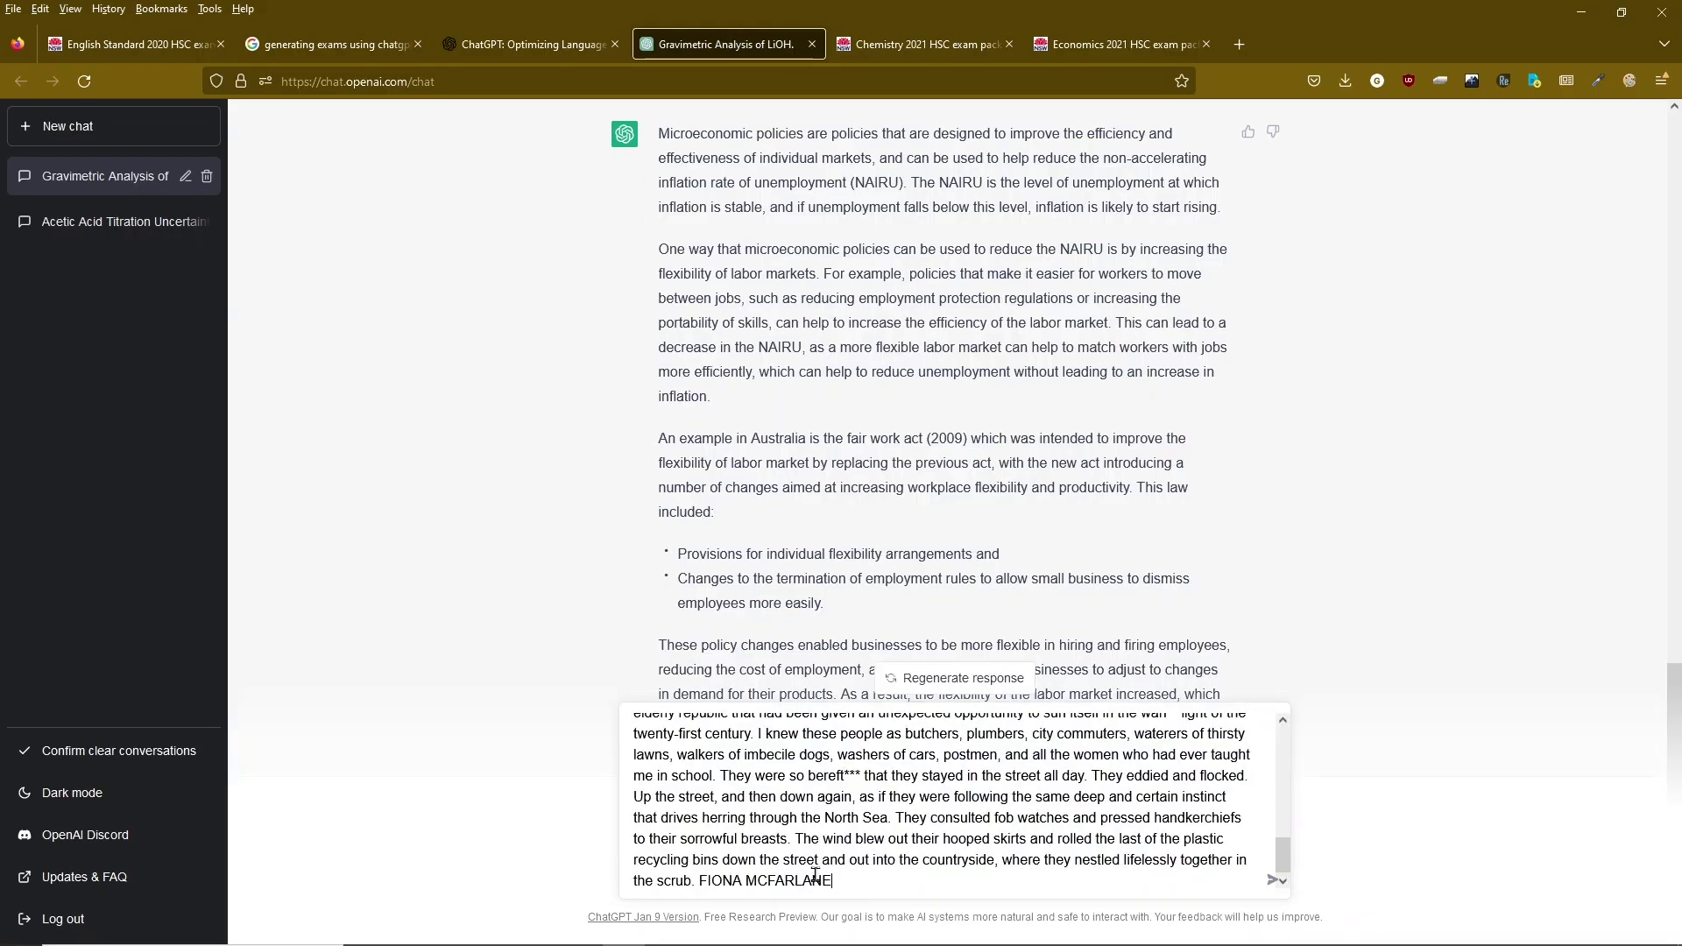
pyautogui.press('Return')
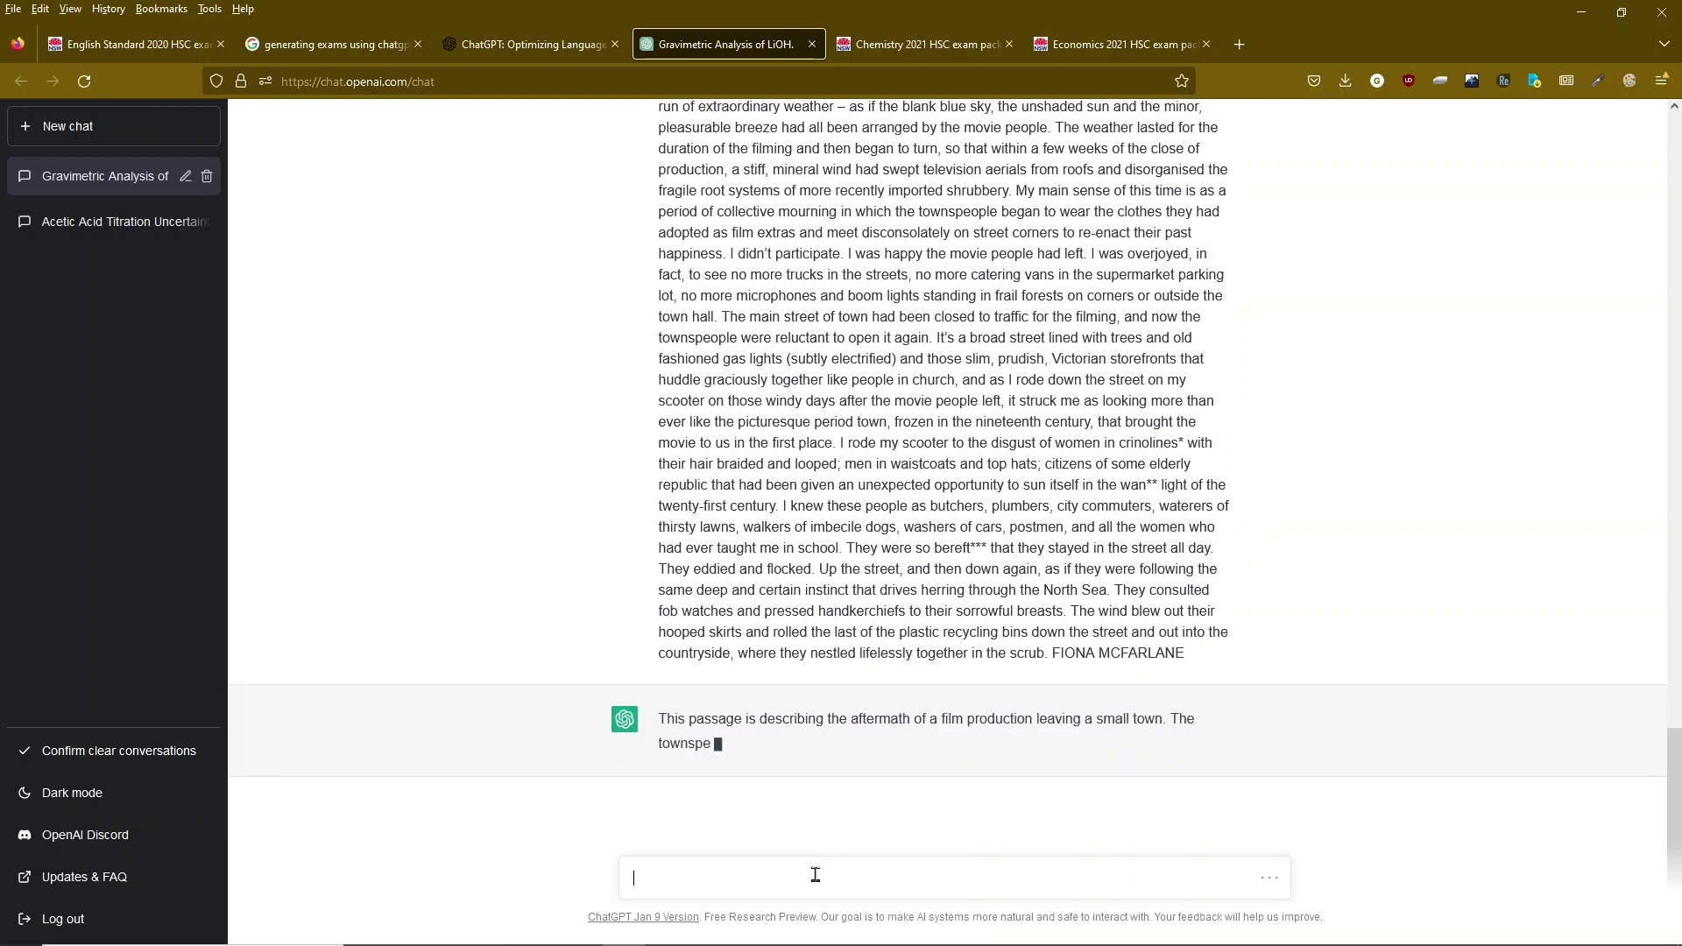
# Request two summaries: 'summarise this text in one paragraph' and 'summarise using simpeer language'.
pyautogui.write('summarise this text i')
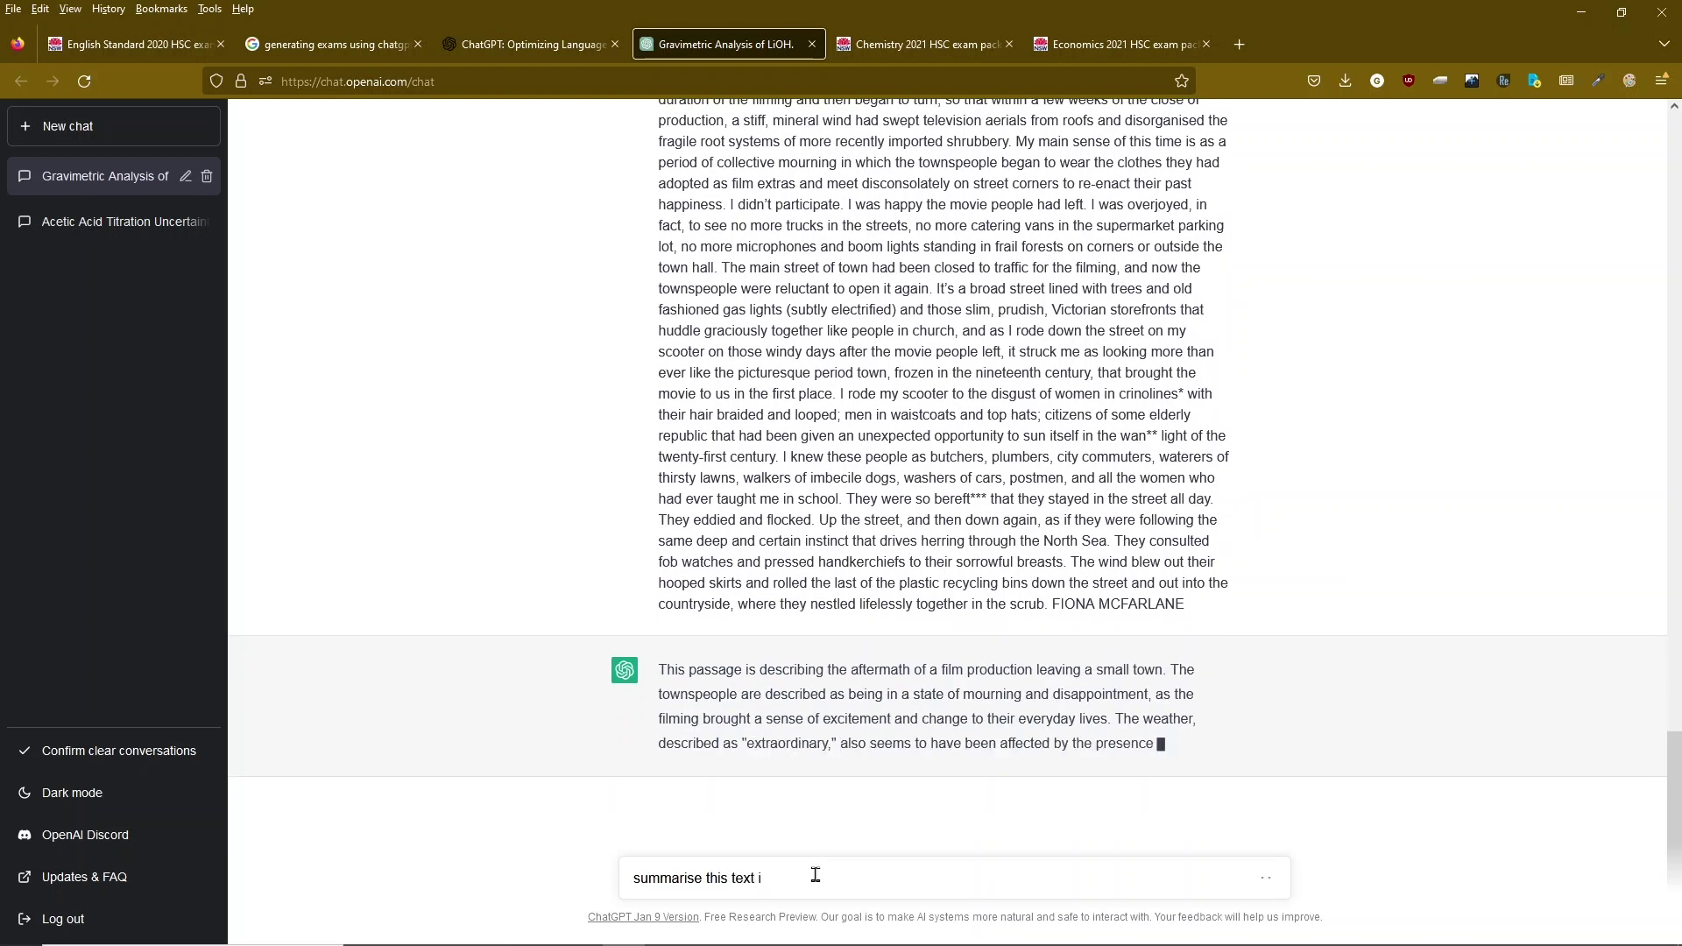
pyautogui.write('n one paragraph')
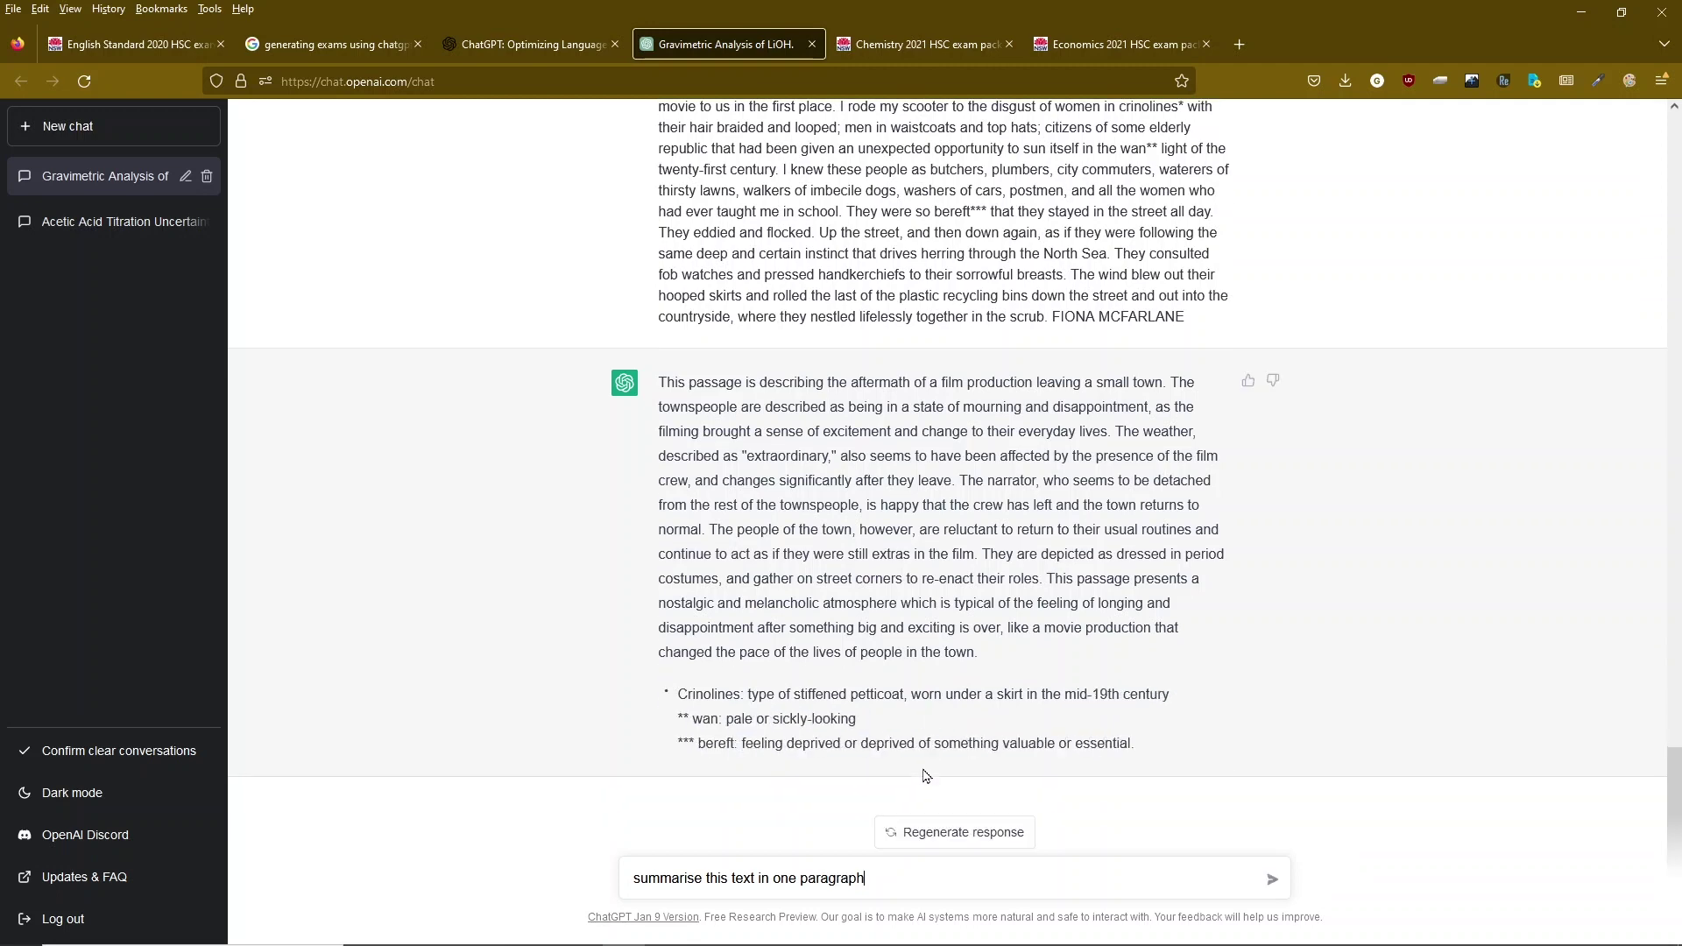
pyautogui.press('Return')
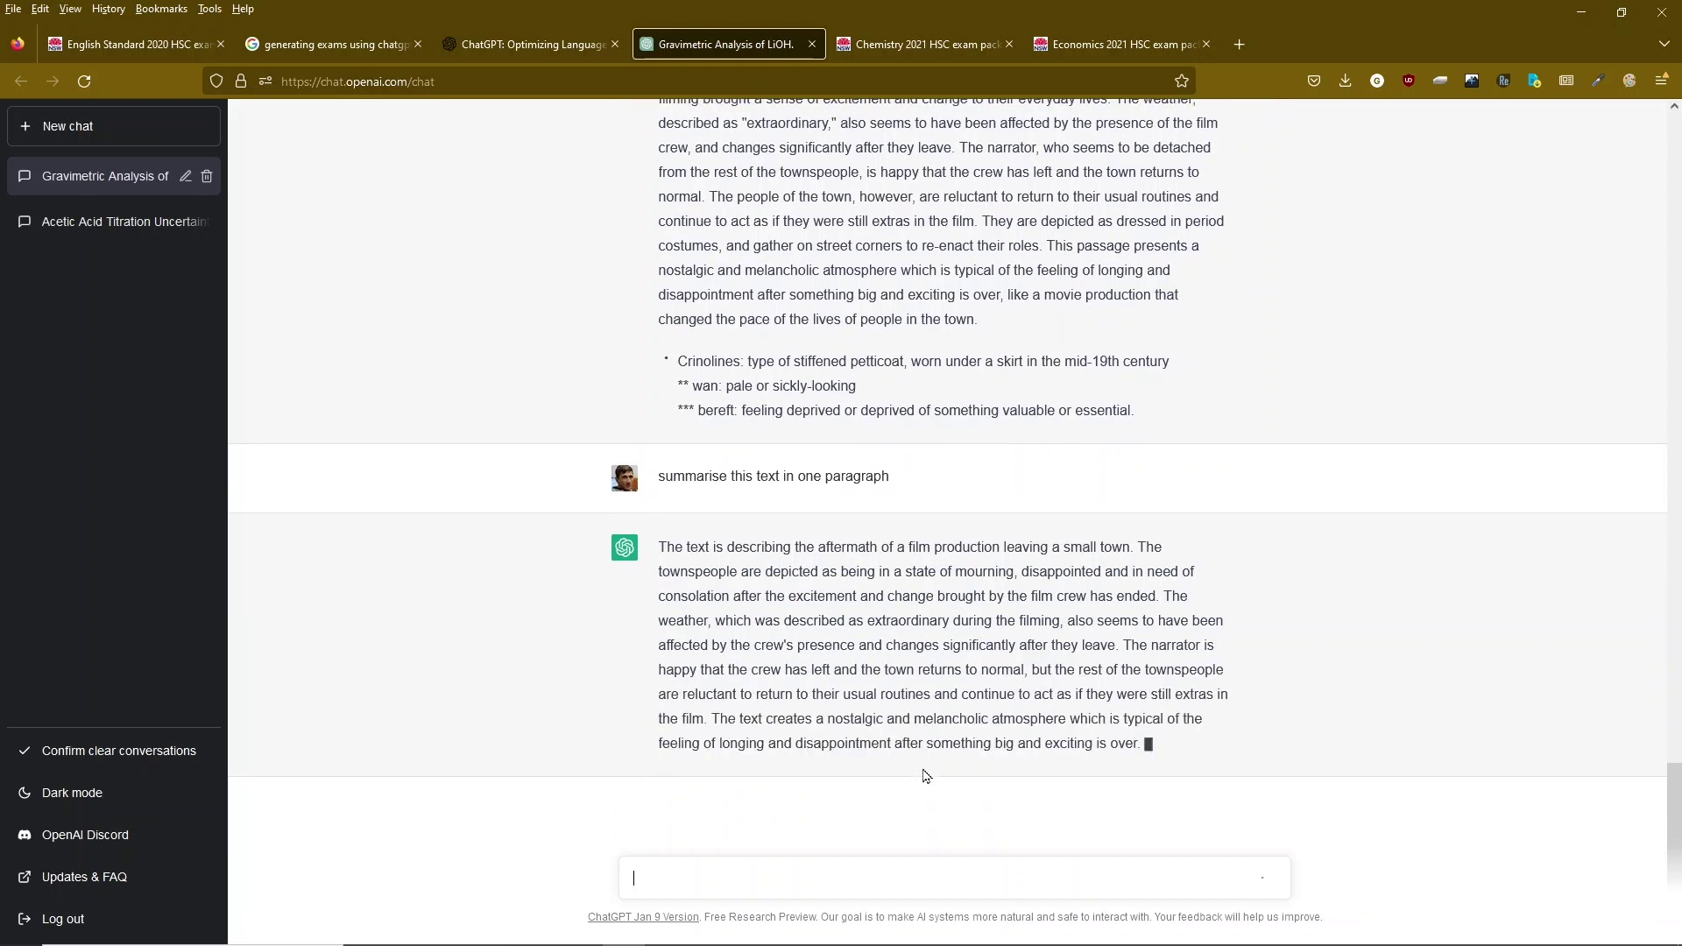
pyautogui.write('summarise using simpe')
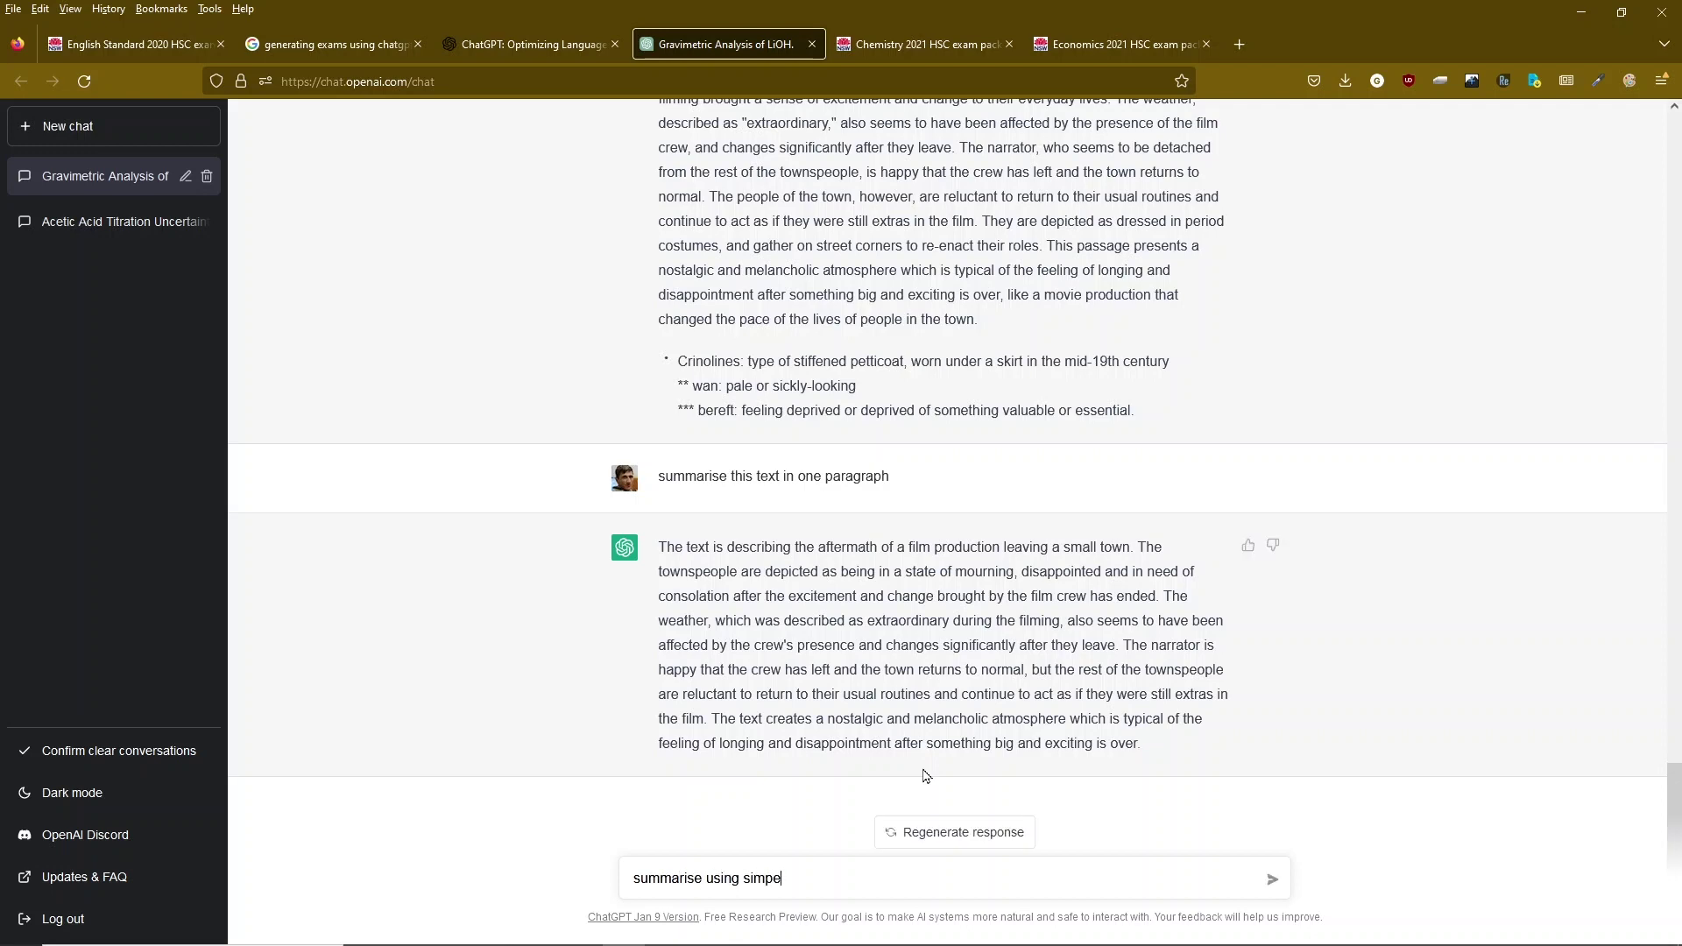
pyautogui.write('er language')
pyautogui.press('Return')
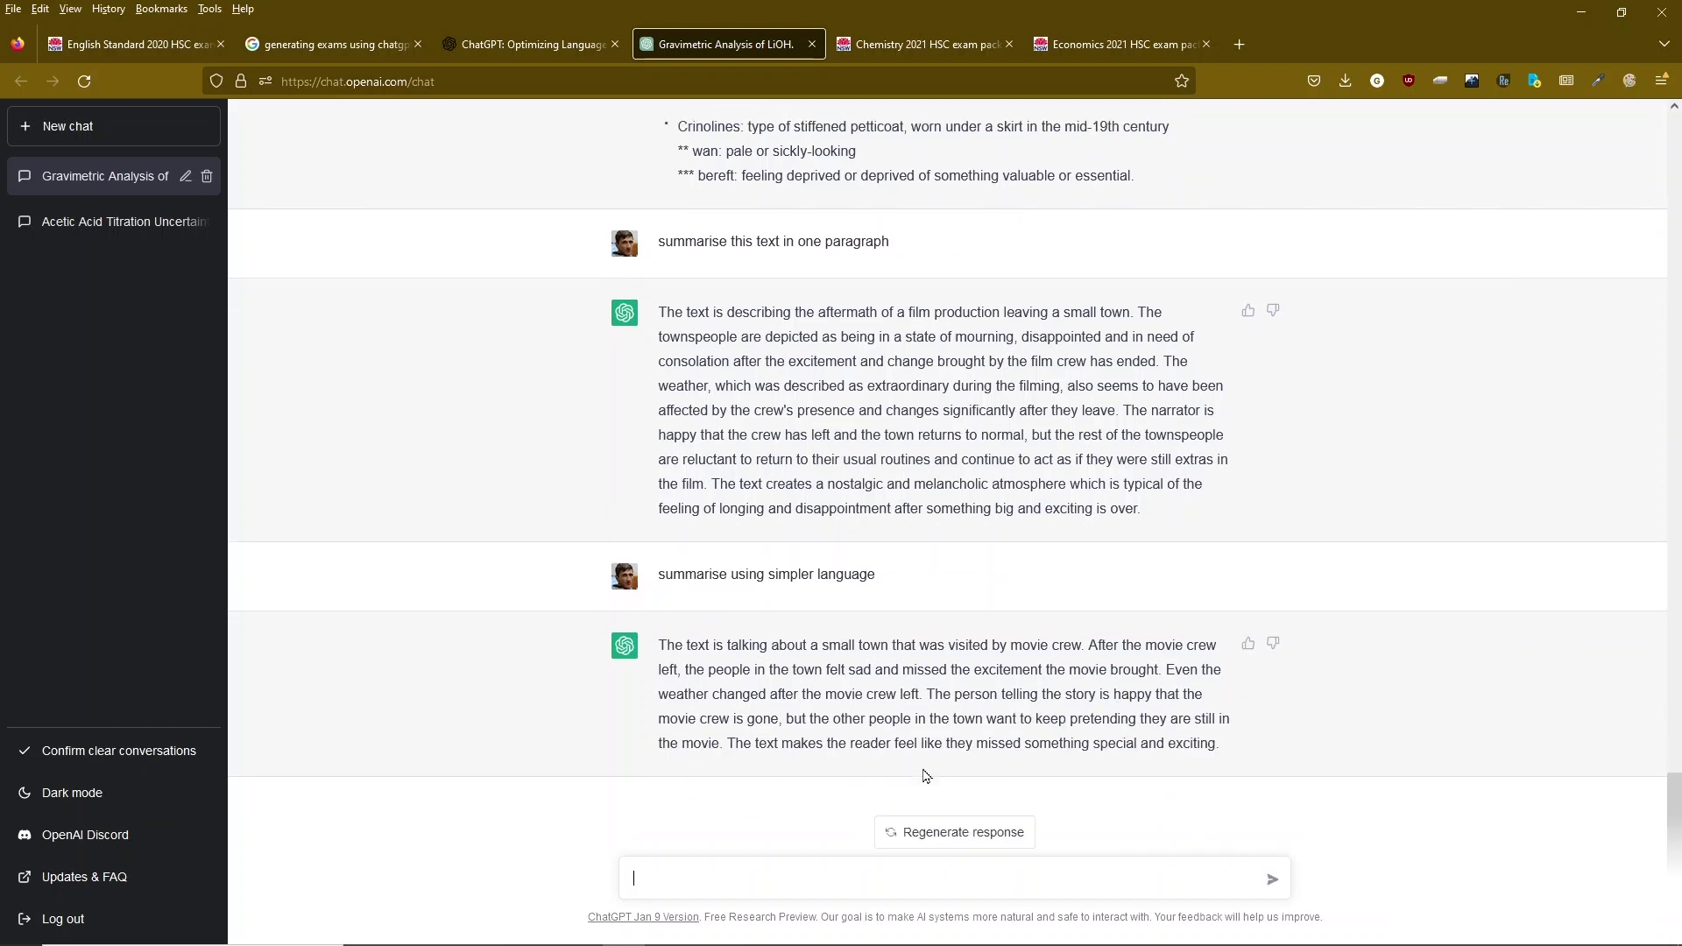
# Select the English Question 2 prompt text in the PDF.
pyautogui.hotkey('alt', 'Tab')
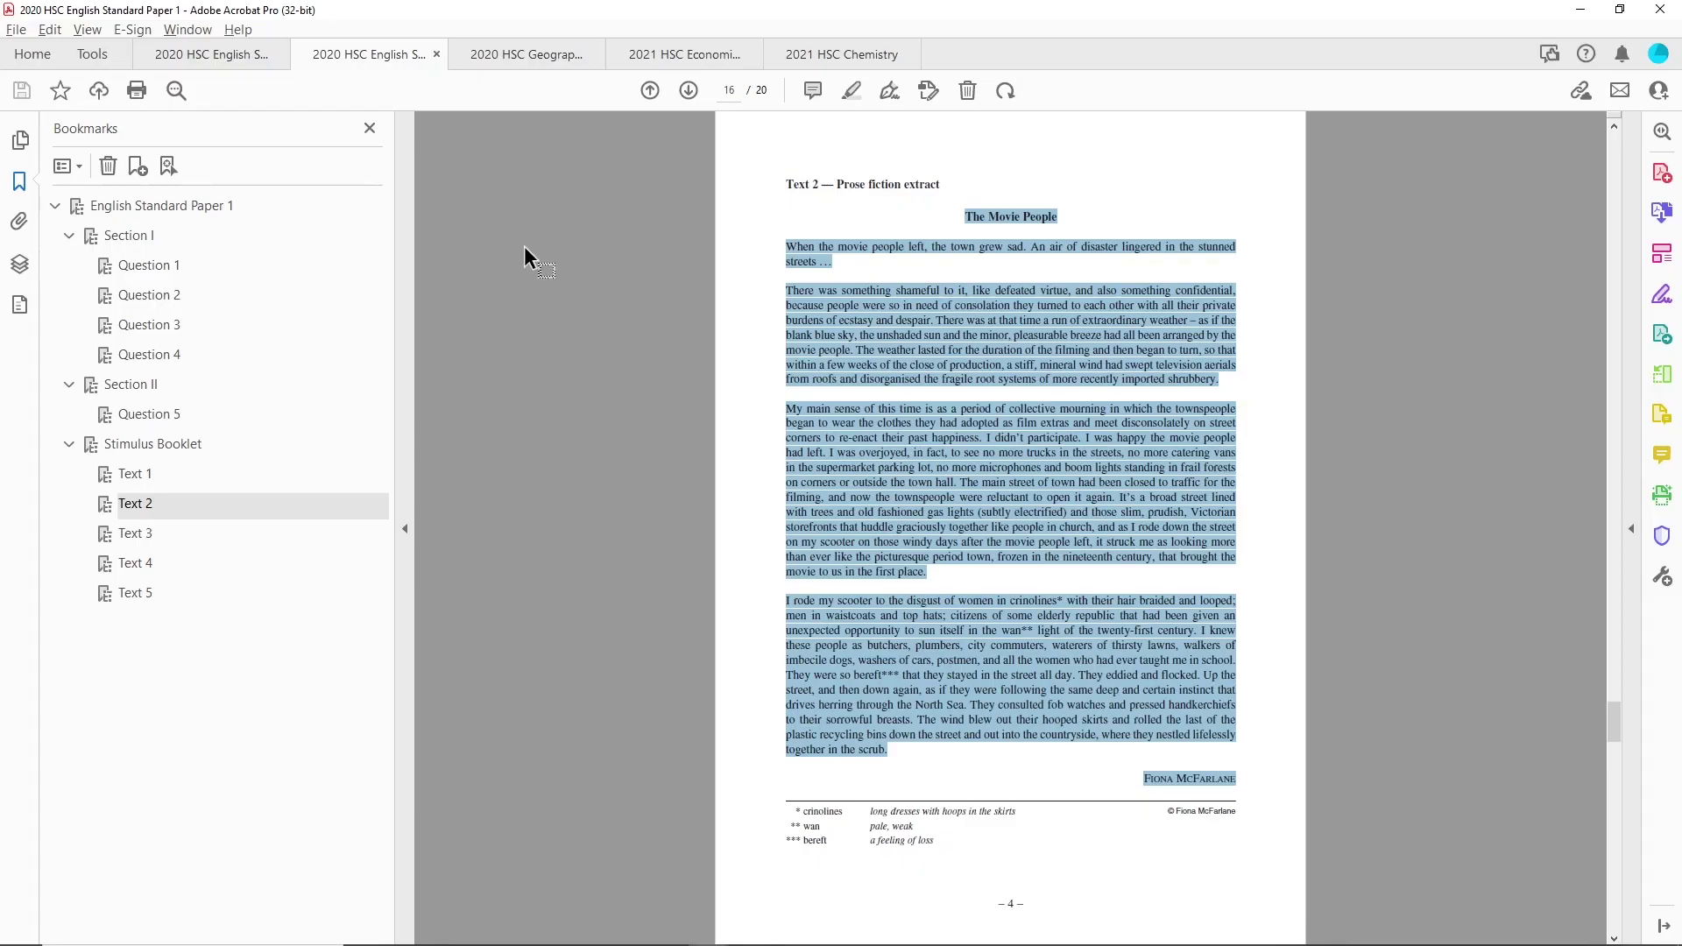
pyautogui.click(166, 301)
pyautogui.moveTo(792, 240)
pyautogui.mouseDown()
pyautogui.moveTo(807, 257)
pyautogui.moveTo(786, 252)
pyautogui.mouseUp()
pyautogui.hotkey('ctrl', 'c')
# Paste English Question 2 on individual and community experiences into ChatGPT and send it.
pyautogui.hotkey('alt', 'Tab')
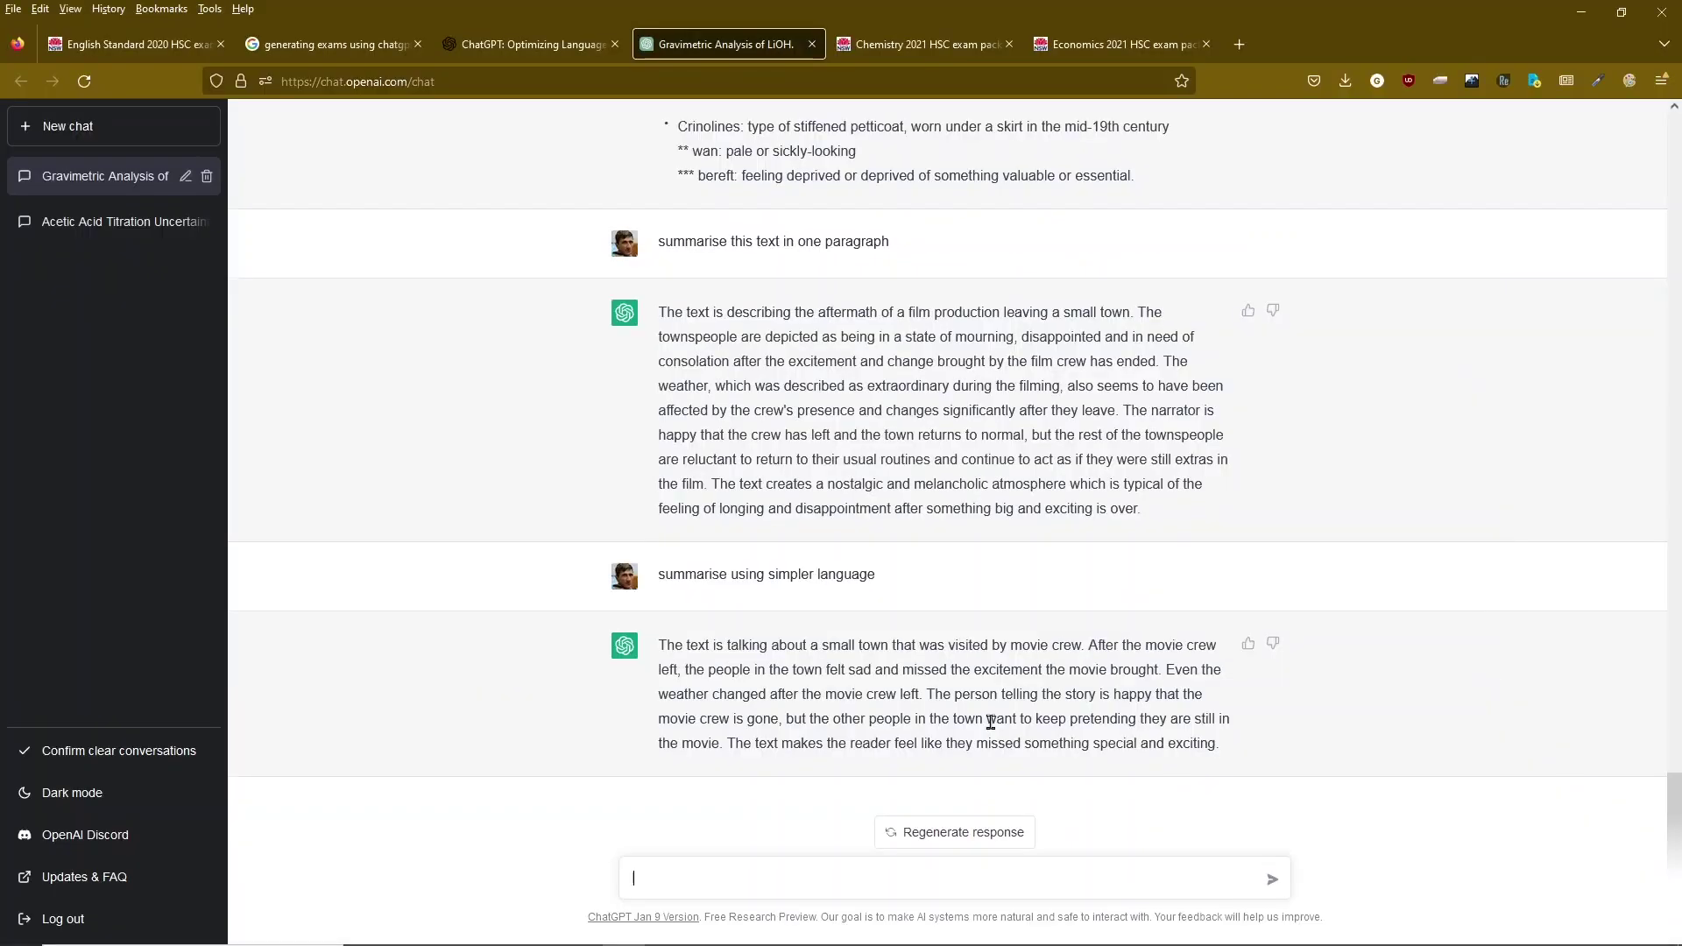
pyautogui.hotkey('ctrl', 'v')
pyautogui.press('Return')
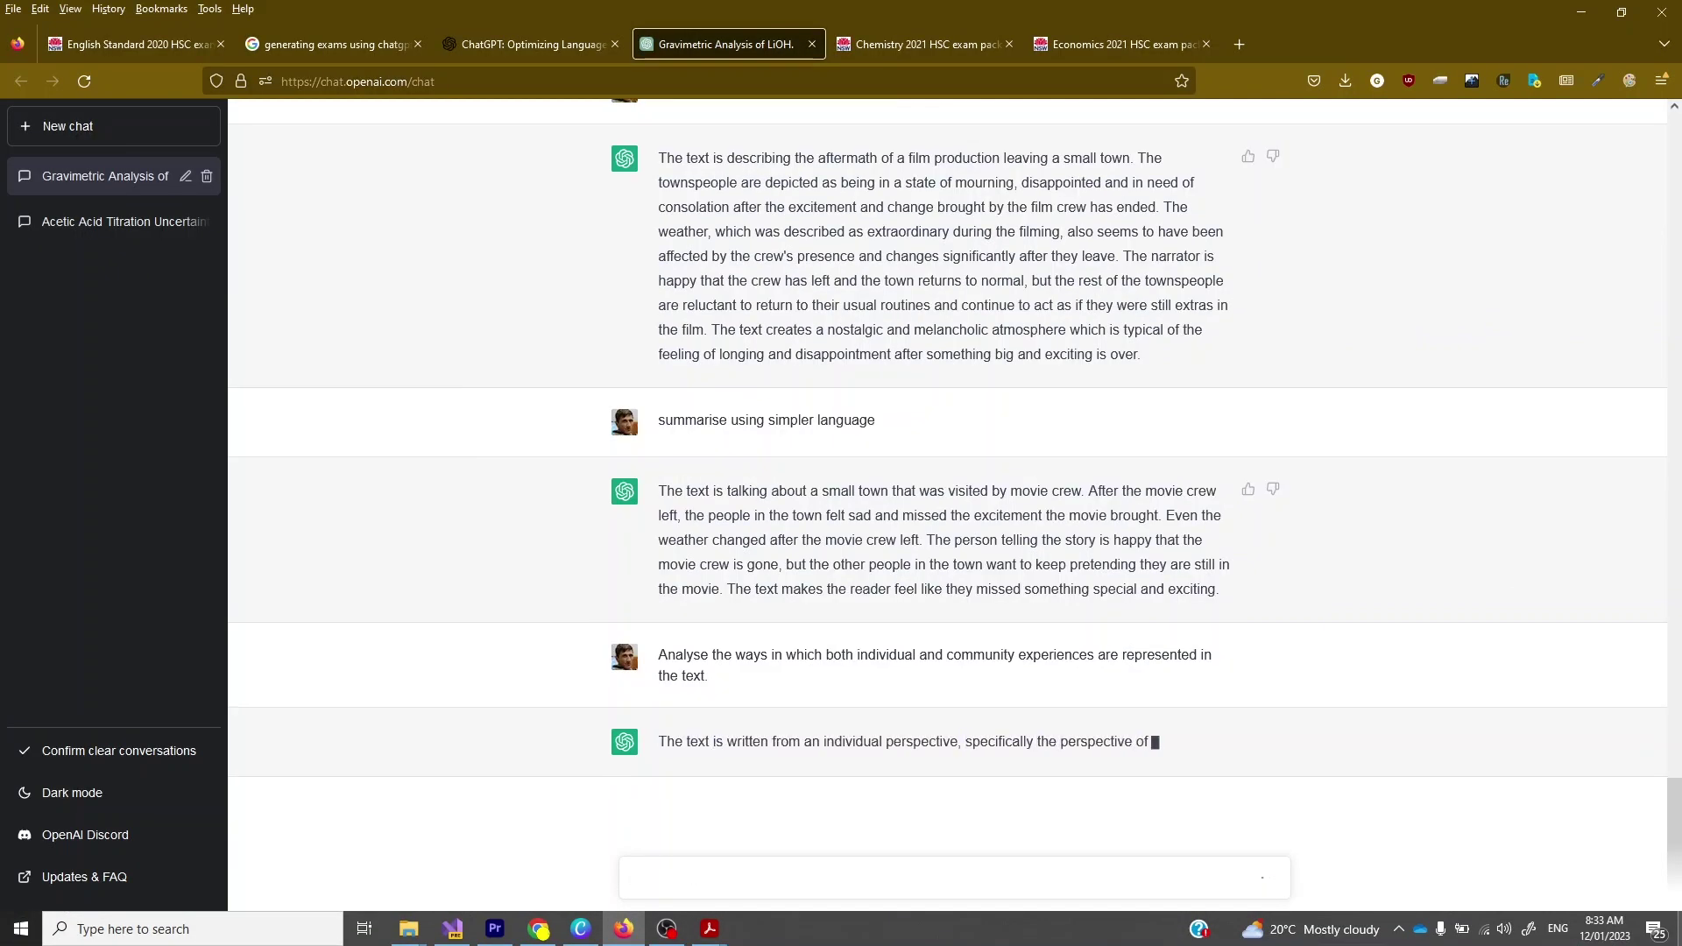